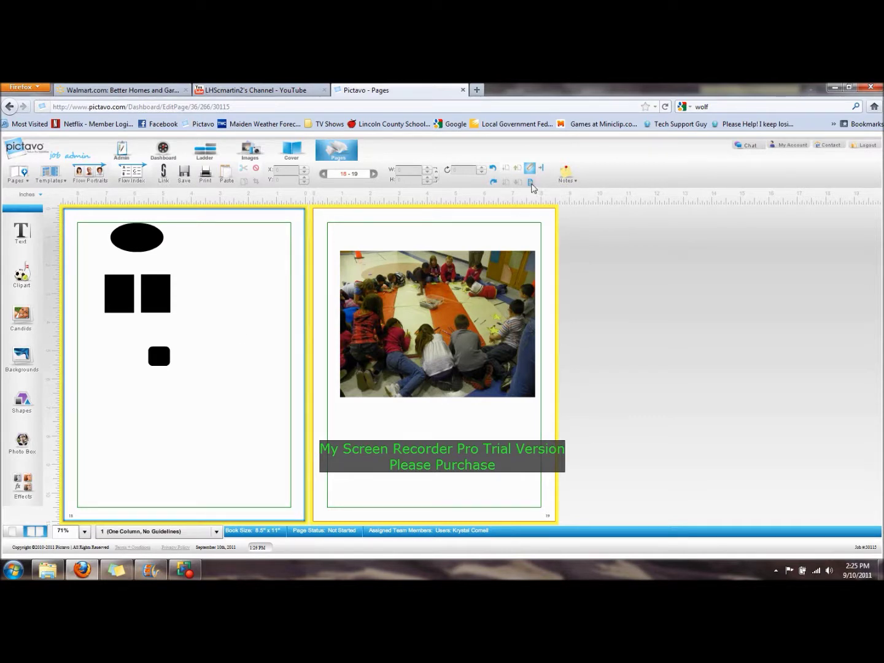
Turn on Snap to Grid so a grid overlays both pages 18–19 of the spread.
{"action": "left_click", "coordinate": [531, 182]}
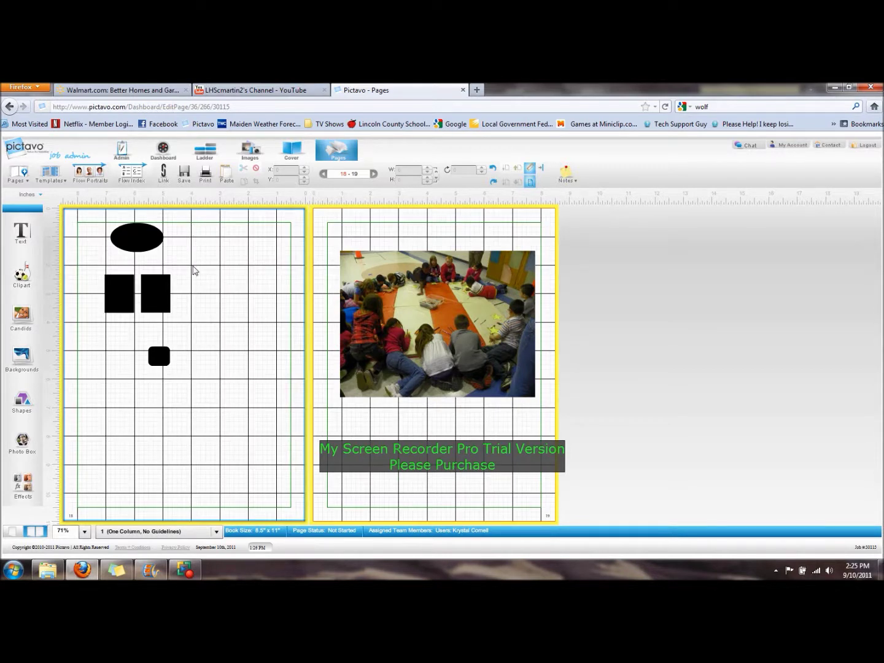
Zoom the spread to 300% and snap the black ellipse to the grid at X 7, Y 0.65.
{"action": "left_click_drag", "start_coordinate": [199, 332], "coordinate": [161, 410]}
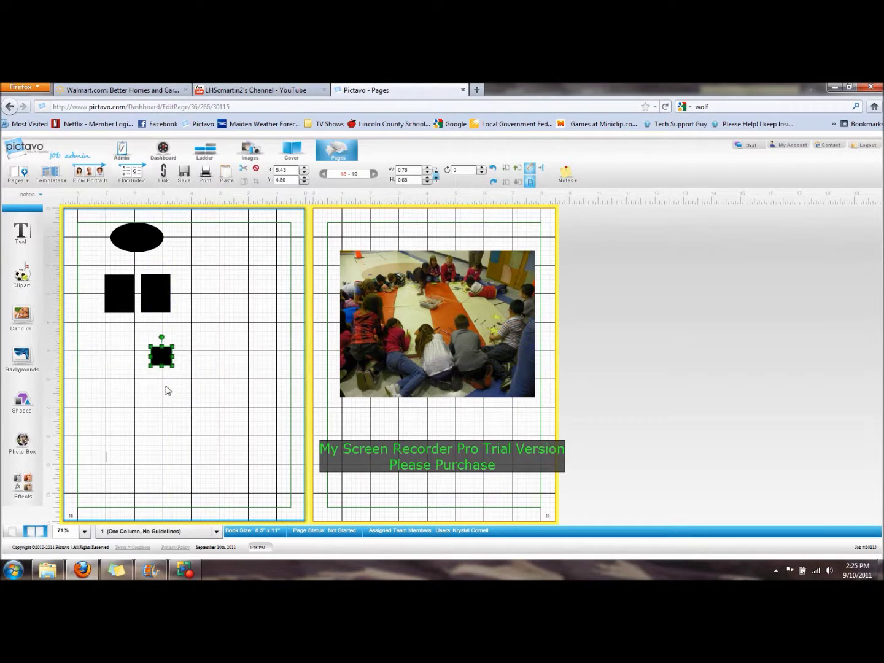
{"action": "left_click", "coordinate": [166, 390]}
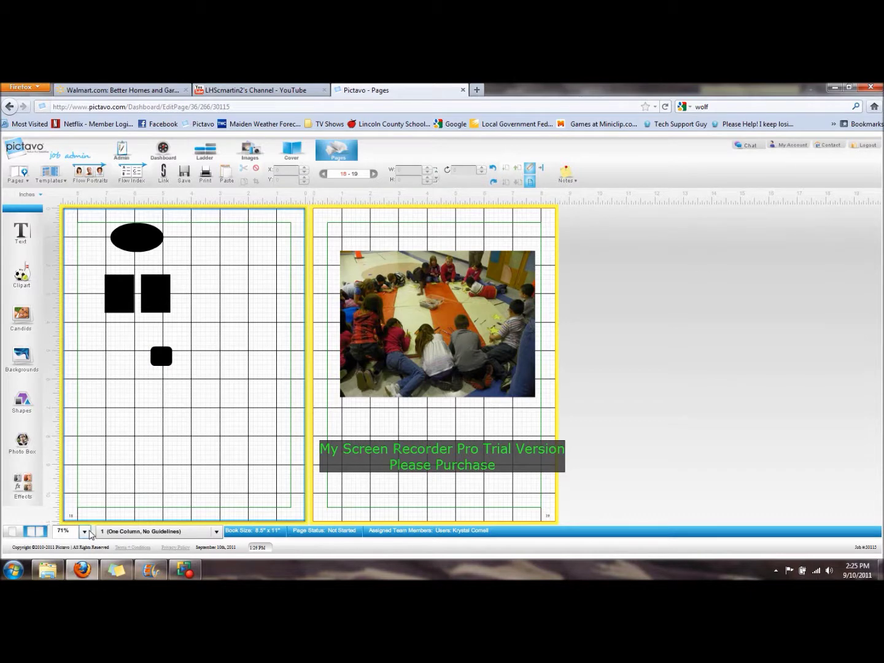
{"action": "left_click", "coordinate": [85, 531]}
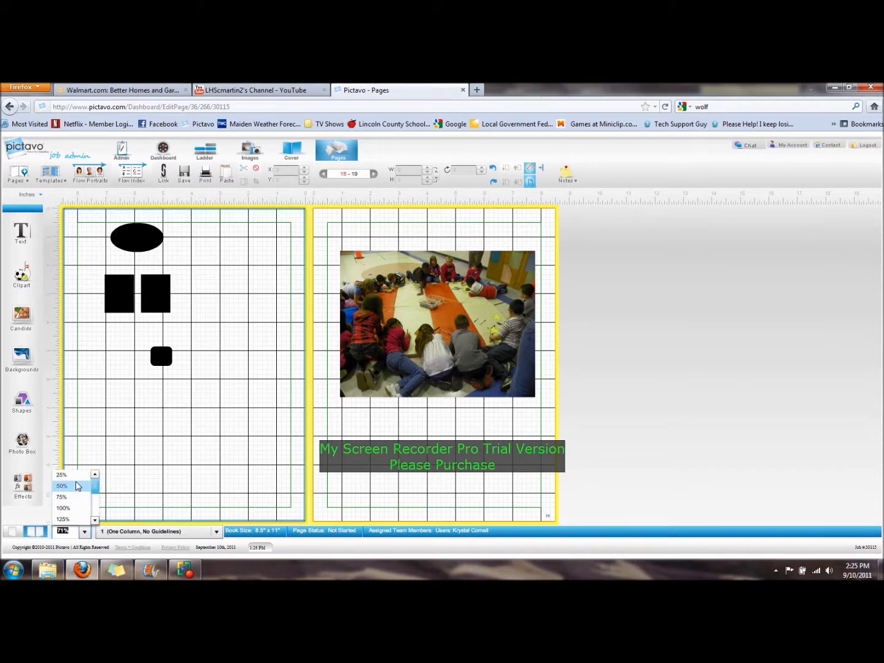
{"action": "left_click", "coordinate": [63, 519]}
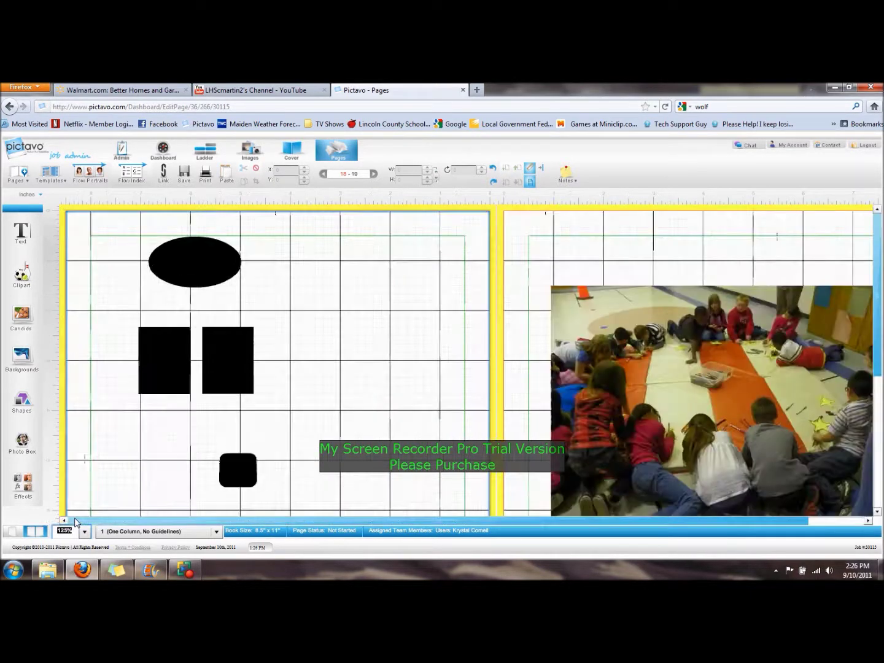
{"action": "left_click", "coordinate": [84, 531]}
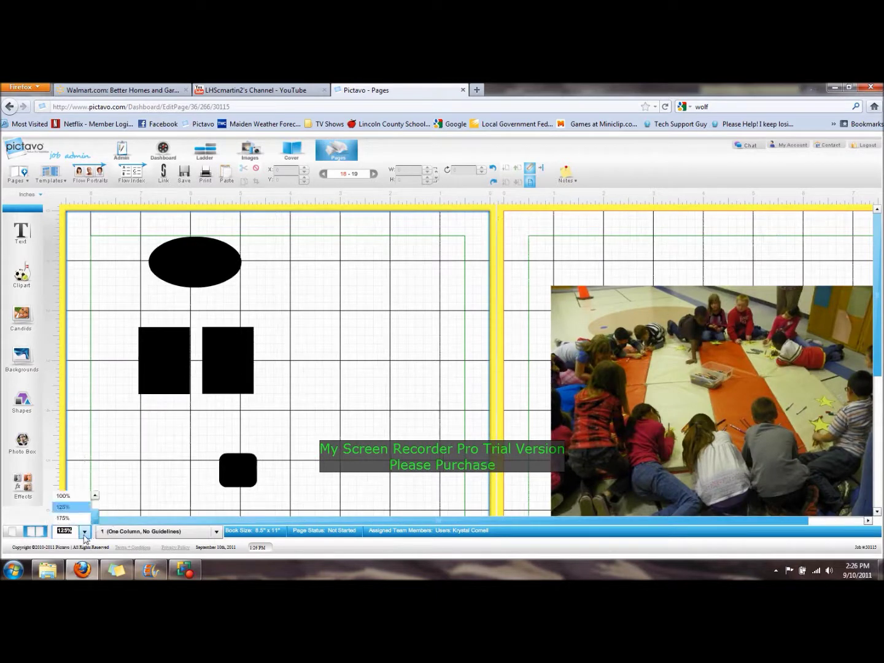
{"action": "left_click", "coordinate": [63, 520]}
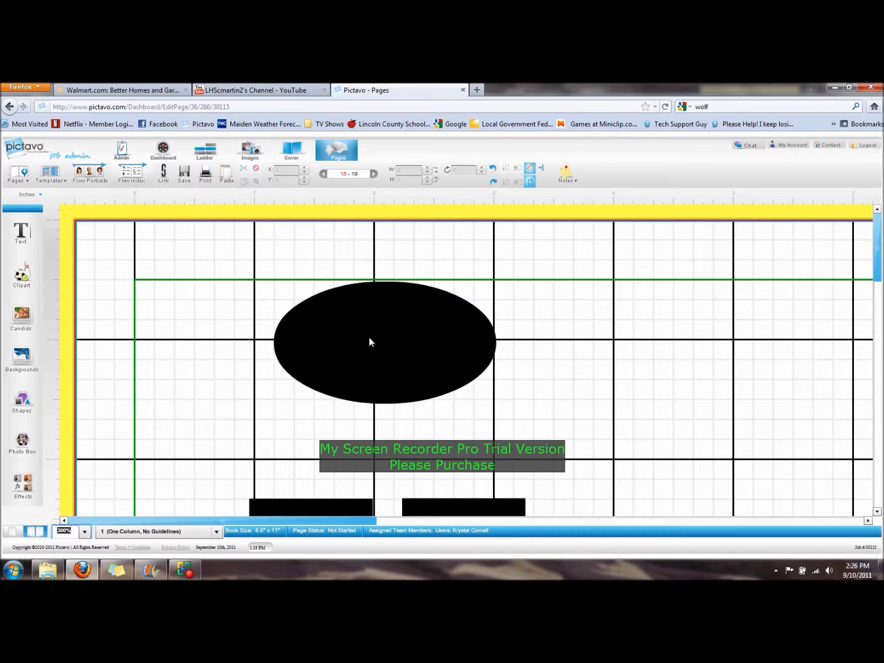
{"action": "left_click_drag", "start_coordinate": [369, 337], "coordinate": [363, 340]}
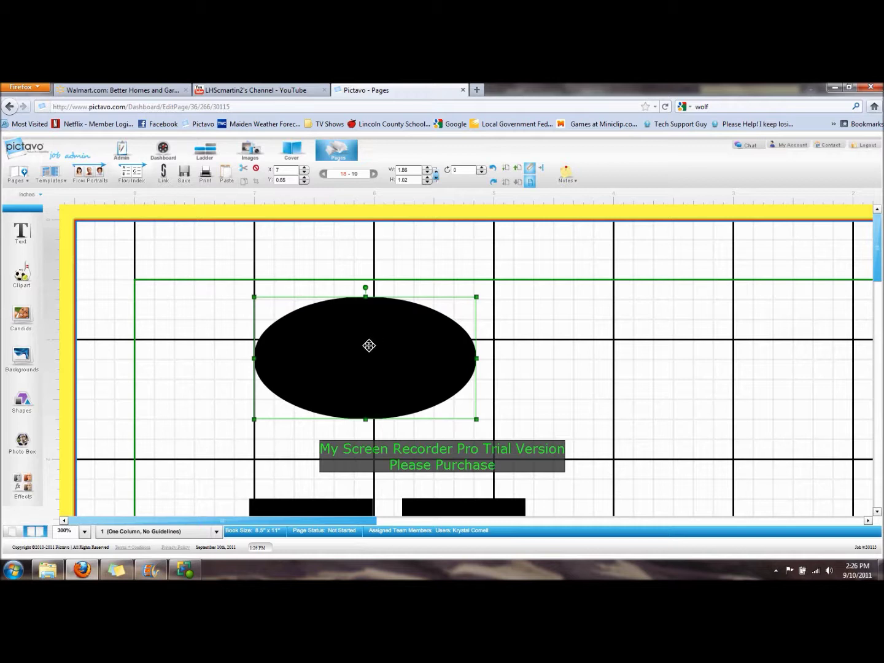
Settle the ellipse on the top margin at X 6.83, Y 0.52 and add a vertical guide beside it.
{"action": "left_click_drag", "start_coordinate": [367, 346], "coordinate": [389, 348]}
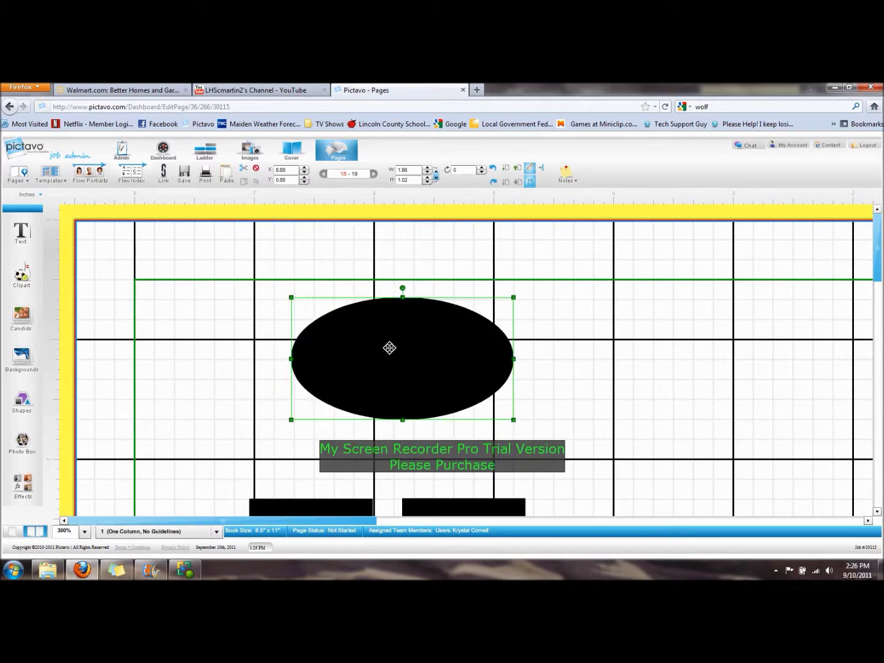
{"action": "mouse_move", "coordinate": [385, 356]}
{"action": "left_mouse_down"}
{"action": "mouse_move", "coordinate": [372, 357]}
{"action": "mouse_move", "coordinate": [372, 342]}
{"action": "left_mouse_up"}
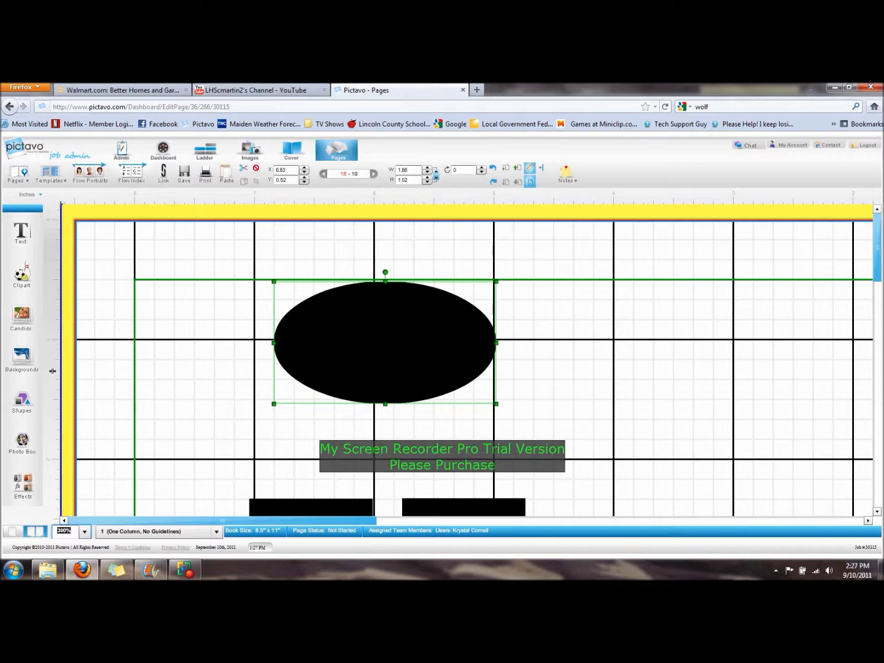
{"action": "left_click_drag", "start_coordinate": [53, 371], "coordinate": [264, 383]}
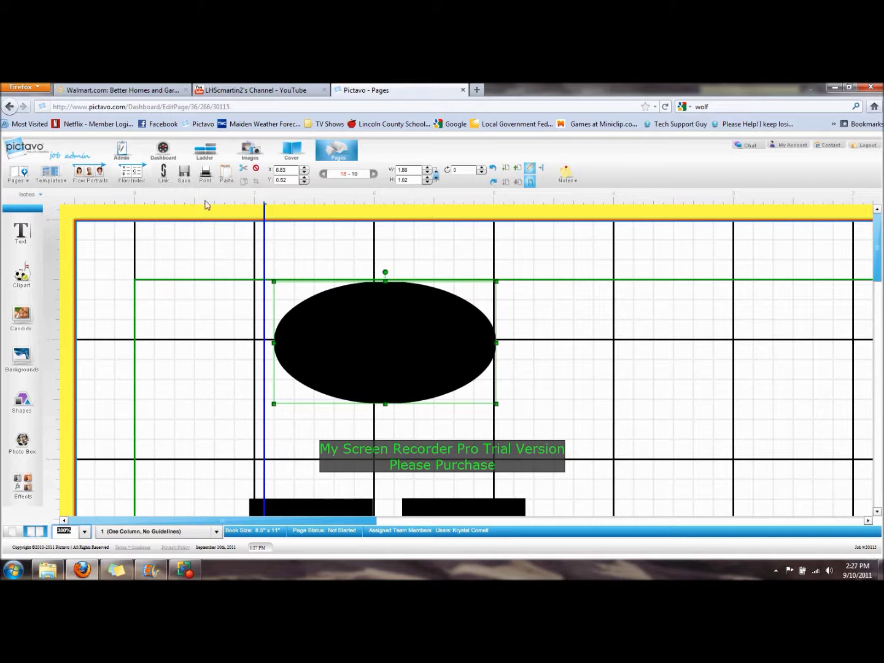
Add a horizontal guide along the black rectangles' tops, then switch the snapping grid off.
{"action": "left_click_drag", "start_coordinate": [206, 200], "coordinate": [248, 498]}
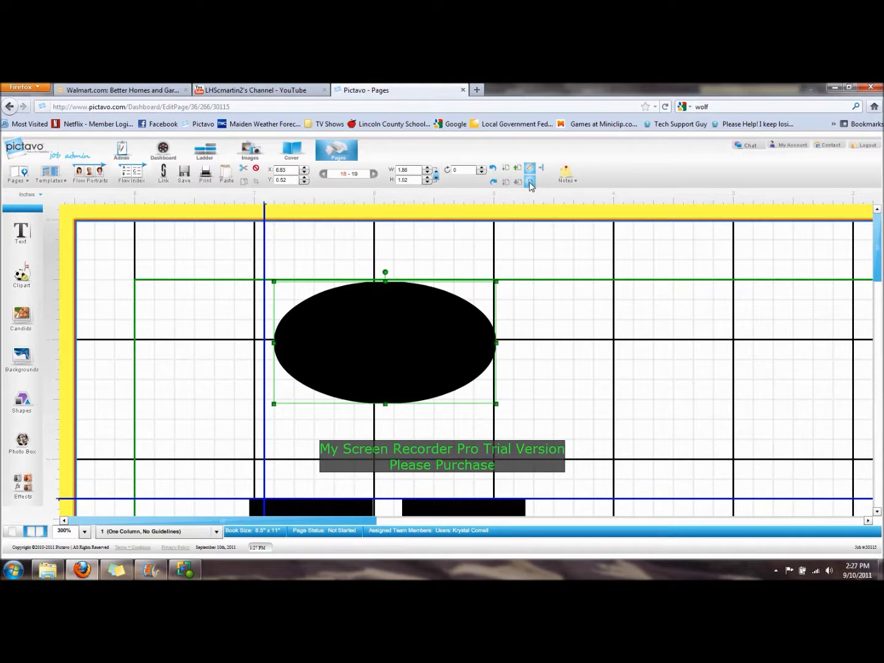
{"action": "left_click", "coordinate": [530, 183]}
Move the left black rectangle against the vertical guide, at X 6.92, Y 2.33.
{"action": "left_click_drag", "start_coordinate": [197, 417], "coordinate": [585, 371]}
{"action": "left_click", "coordinate": [585, 371]}
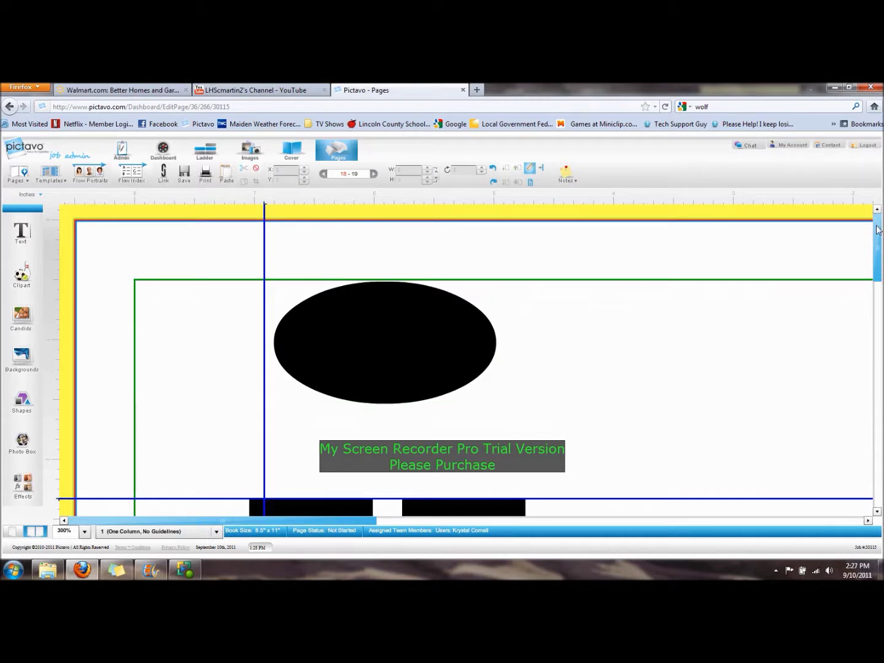
{"action": "left_click_drag", "start_coordinate": [878, 229], "coordinate": [880, 278]}
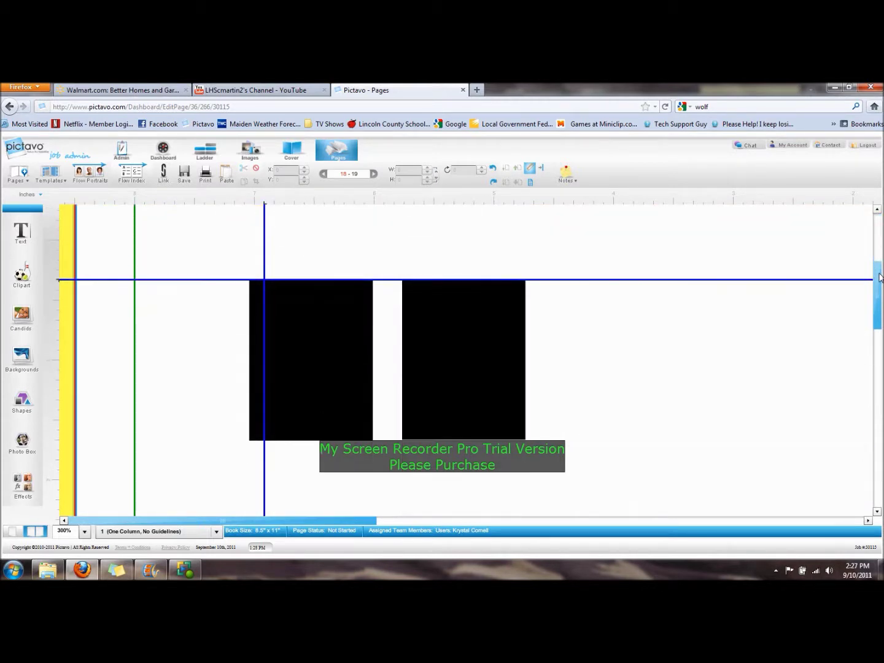
{"action": "left_click", "coordinate": [343, 372]}
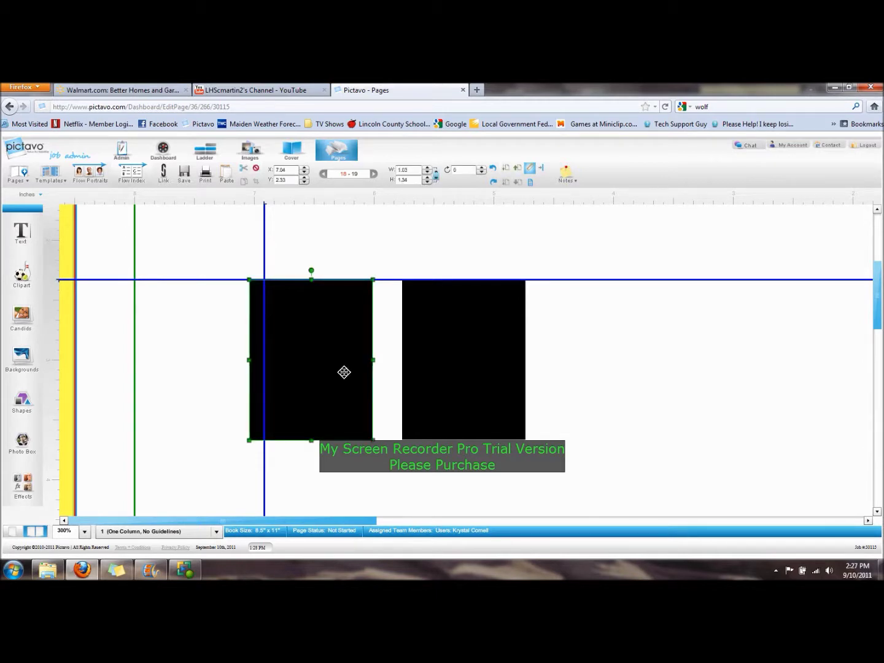
{"action": "left_click_drag", "start_coordinate": [343, 372], "coordinate": [354, 371]}
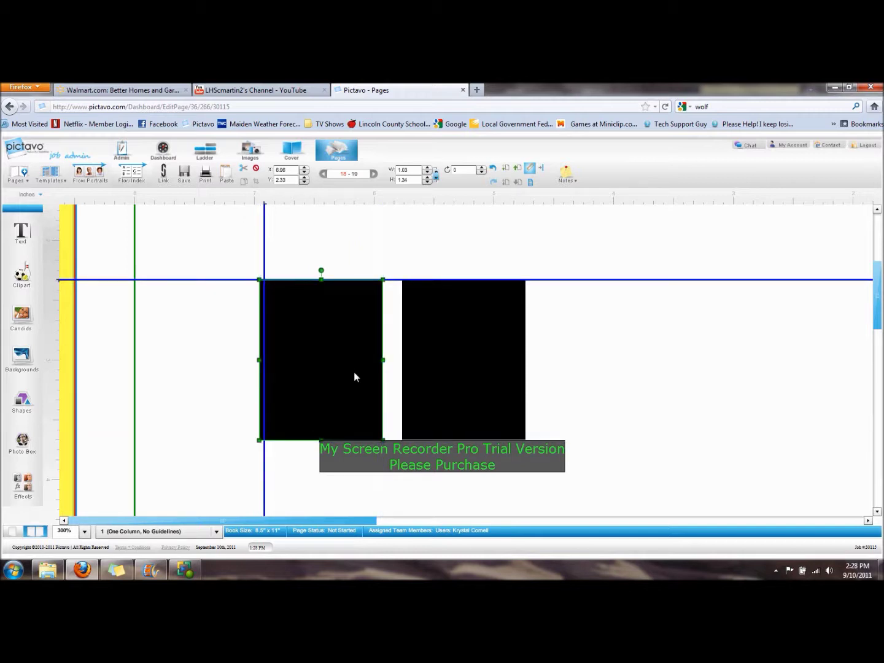
{"action": "key", "text": "Right"}
{"action": "key", "text": "Right"}
{"action": "key", "text": "Right"}
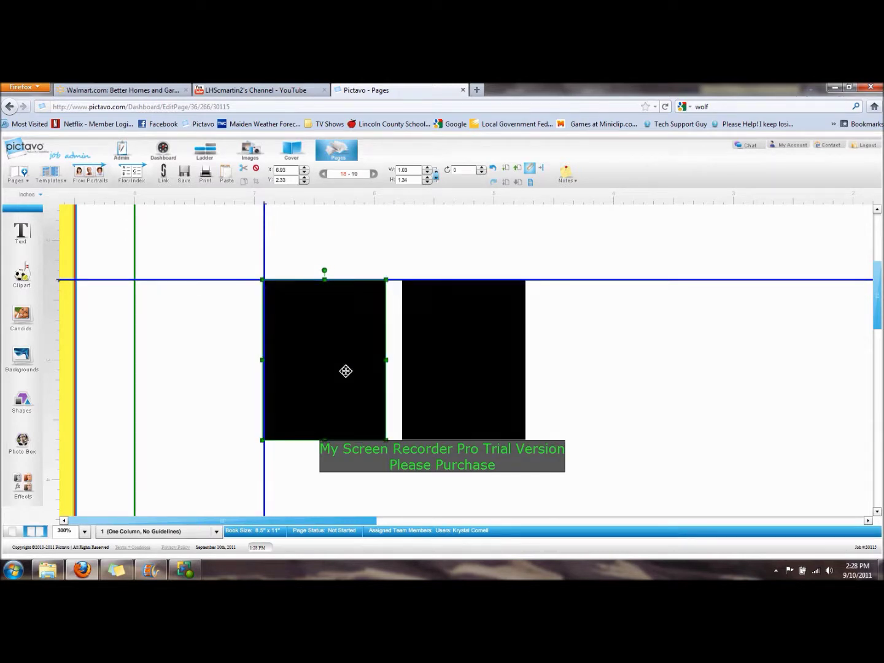
{"action": "left_click_drag", "start_coordinate": [346, 371], "coordinate": [347, 371]}
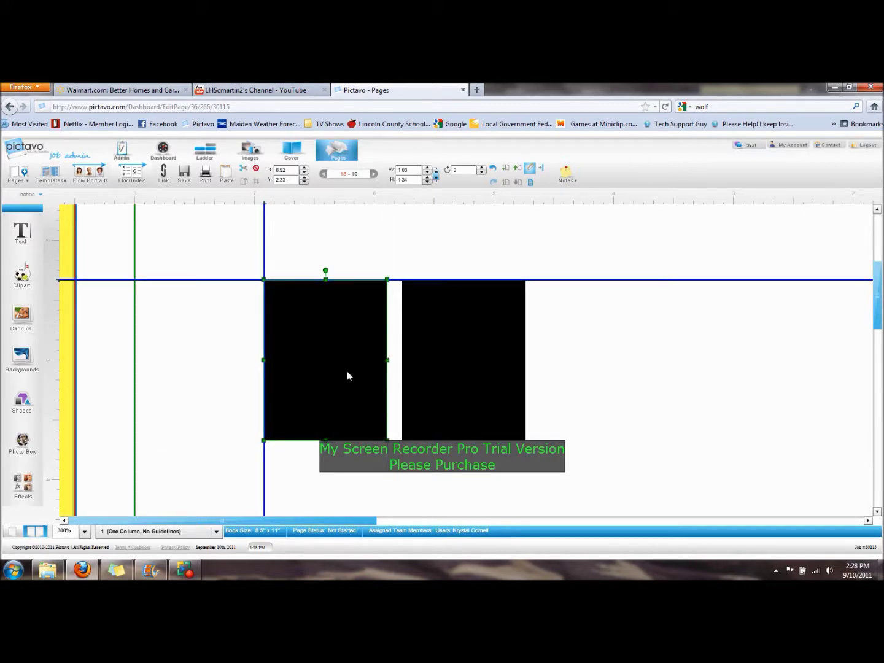
Snap the left box's top to the horizontal guide at Y 2.32, level with the right box at Y 2.33.
{"action": "left_click", "coordinate": [563, 351]}
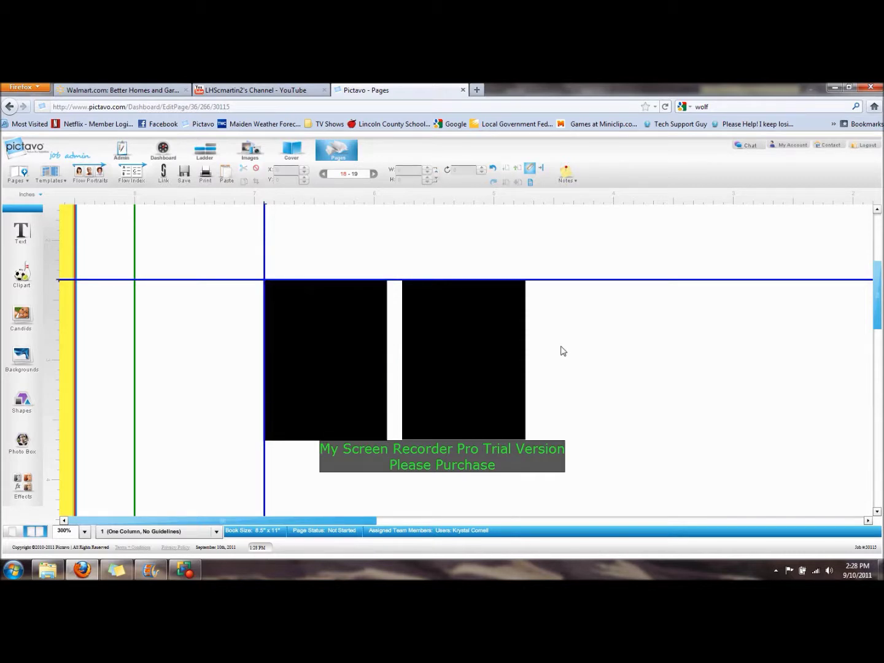
{"action": "left_click", "coordinate": [338, 355]}
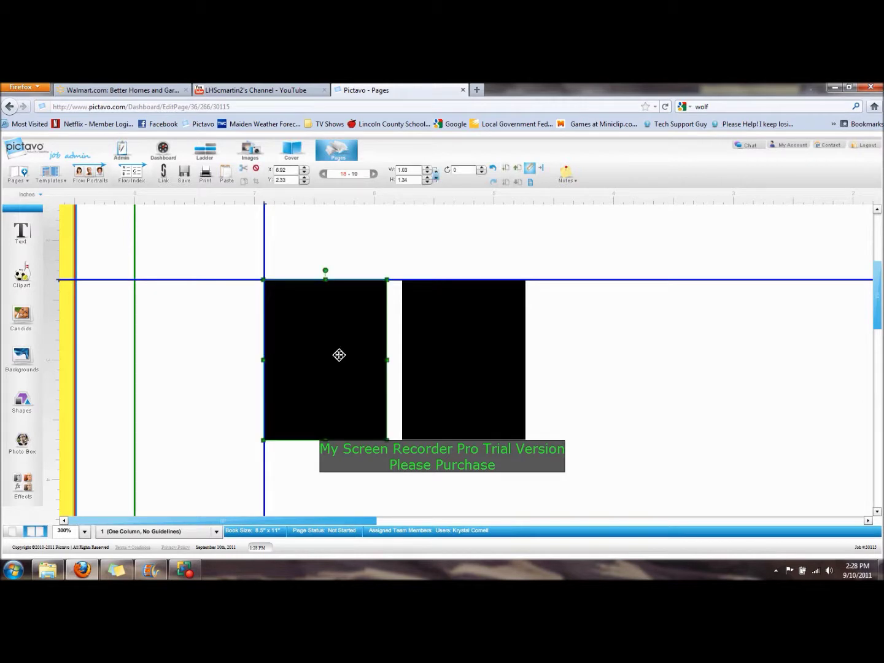
{"action": "mouse_move", "coordinate": [339, 355]}
{"action": "left_mouse_down"}
{"action": "mouse_move", "coordinate": [337, 329]}
{"action": "mouse_move", "coordinate": [345, 363]}
{"action": "mouse_move", "coordinate": [339, 353]}
{"action": "left_mouse_up"}
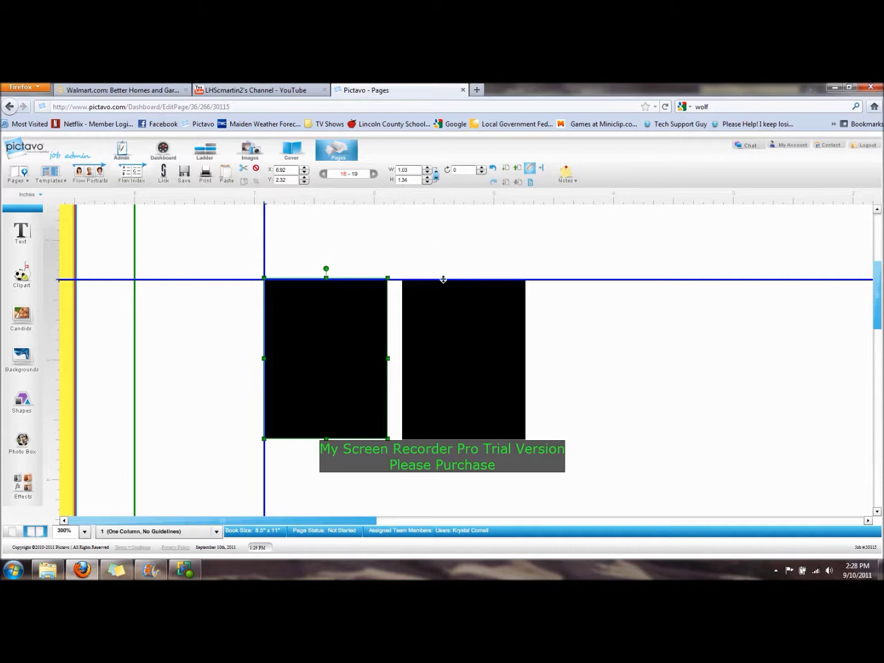
{"action": "left_click", "coordinate": [444, 322]}
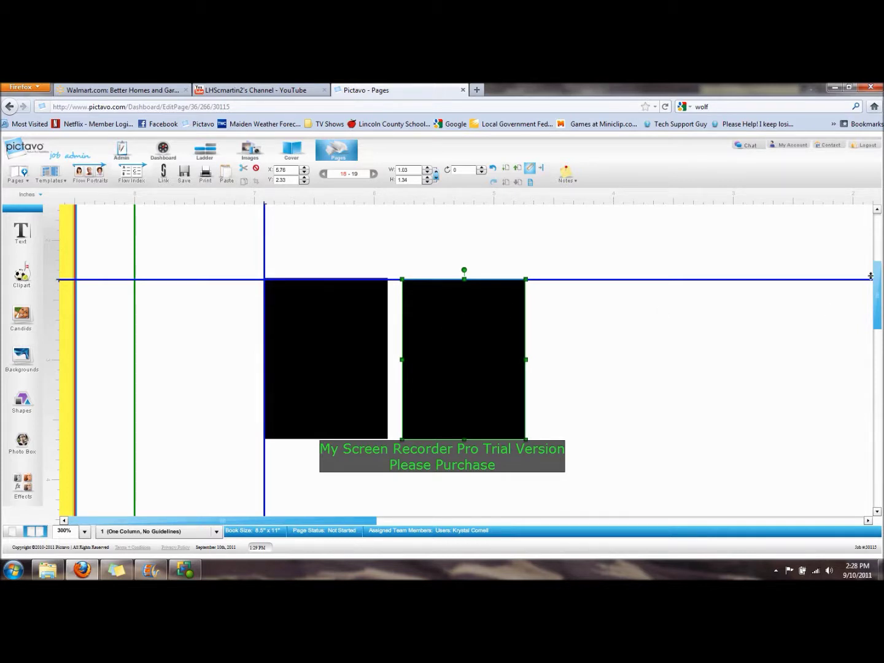
{"action": "left_click_drag", "start_coordinate": [876, 282], "coordinate": [876, 243]}
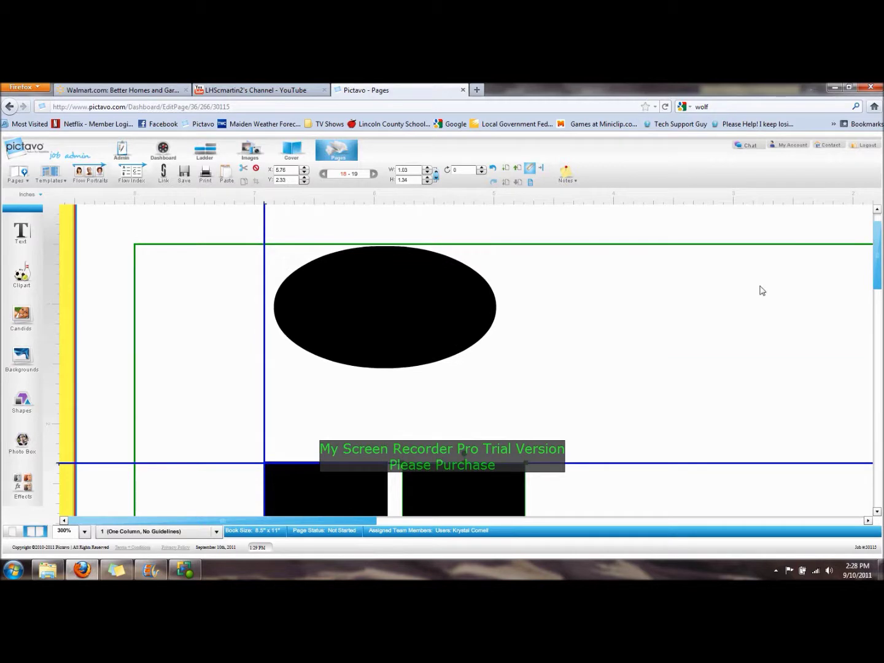
Move the ellipse to X 6.88, Y 0.83 and stretch it to about 1.98 × 1.17 inches.
{"action": "left_click", "coordinate": [385, 293]}
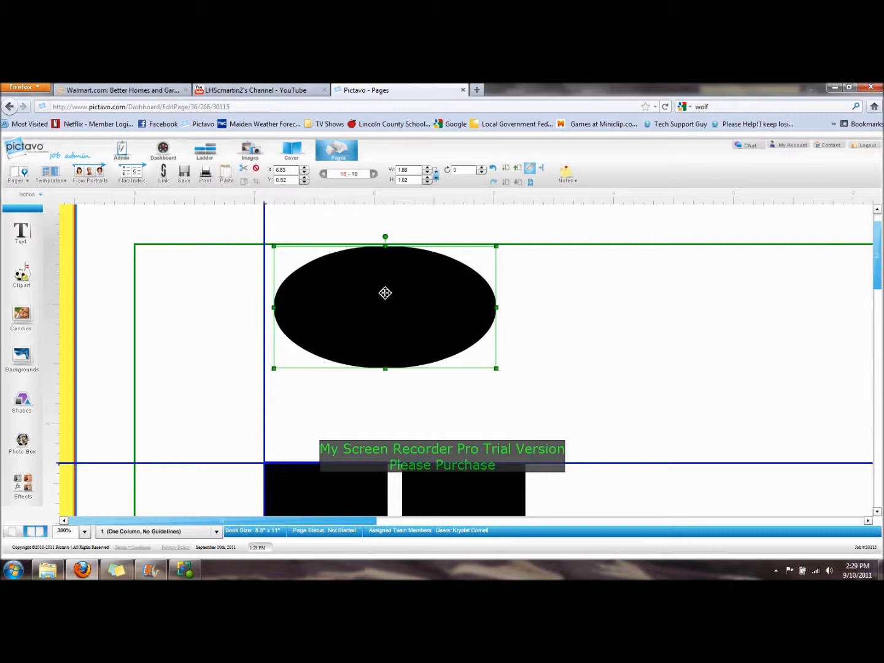
{"action": "mouse_move", "coordinate": [384, 293]}
{"action": "left_mouse_down"}
{"action": "mouse_move", "coordinate": [505, 316]}
{"action": "mouse_move", "coordinate": [380, 306]}
{"action": "left_mouse_up"}
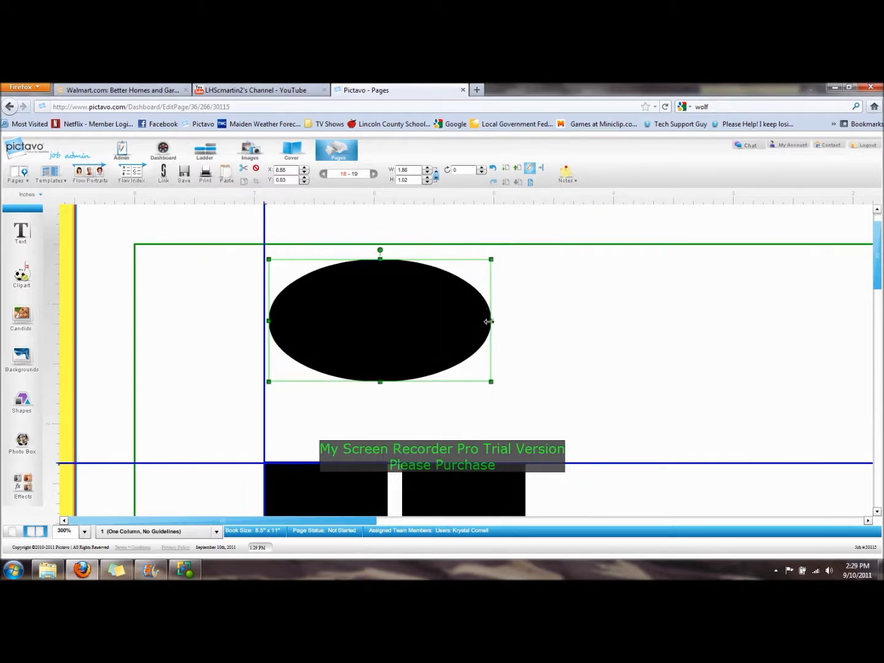
{"action": "left_click_drag", "start_coordinate": [489, 321], "coordinate": [505, 320]}
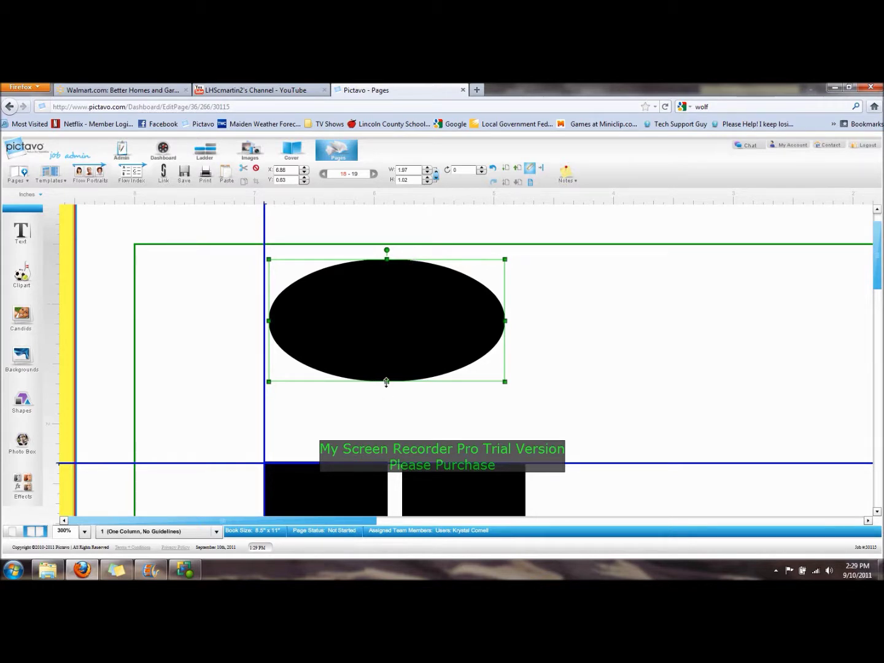
{"action": "left_click_drag", "start_coordinate": [386, 382], "coordinate": [386, 399]}
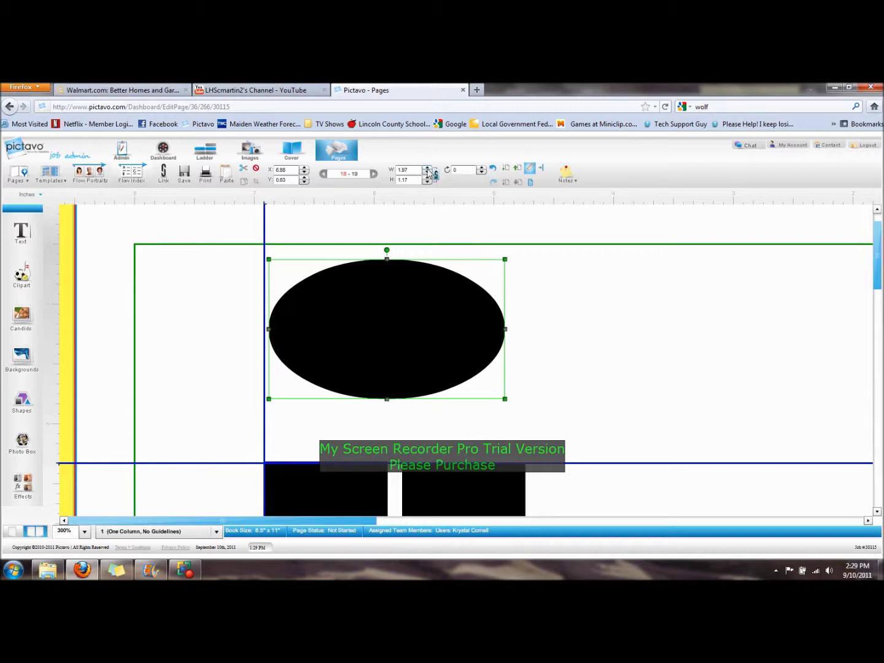
{"action": "left_click", "coordinate": [427, 171]}
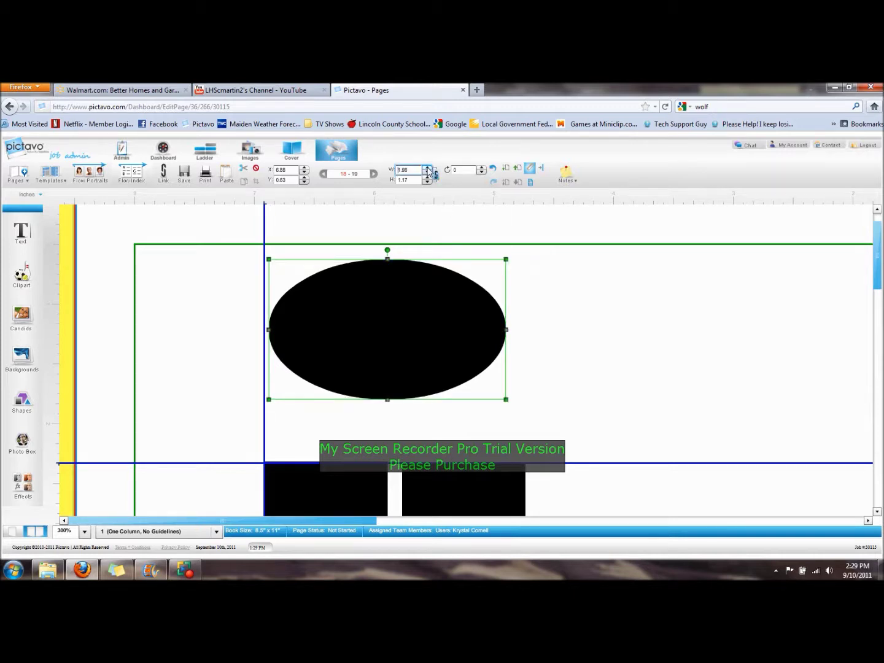
Resize the ellipse to a narrower oval of about 1.81 × 1.18 inches.
{"action": "left_click", "coordinate": [428, 171]}
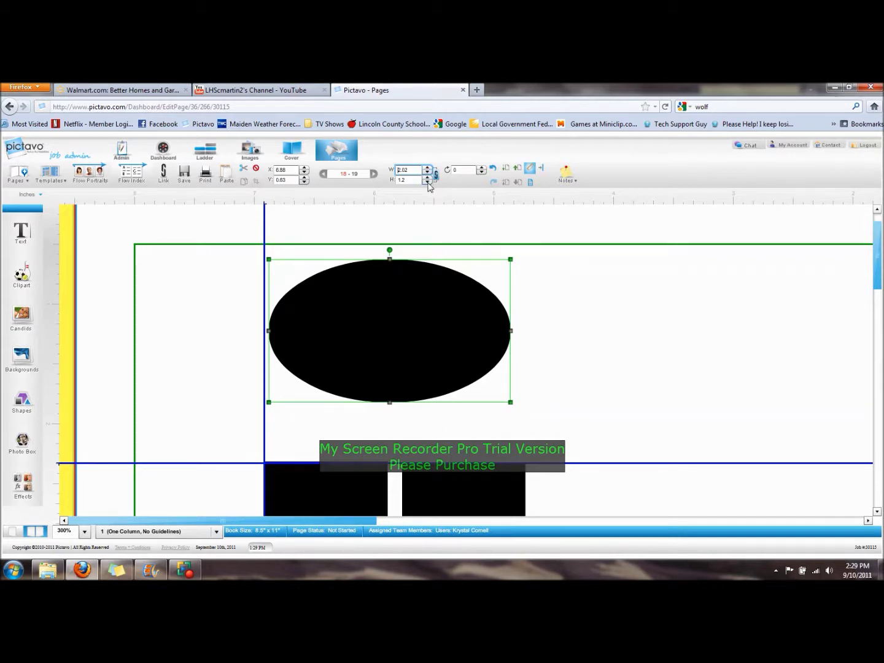
{"action": "left_click", "coordinate": [428, 182]}
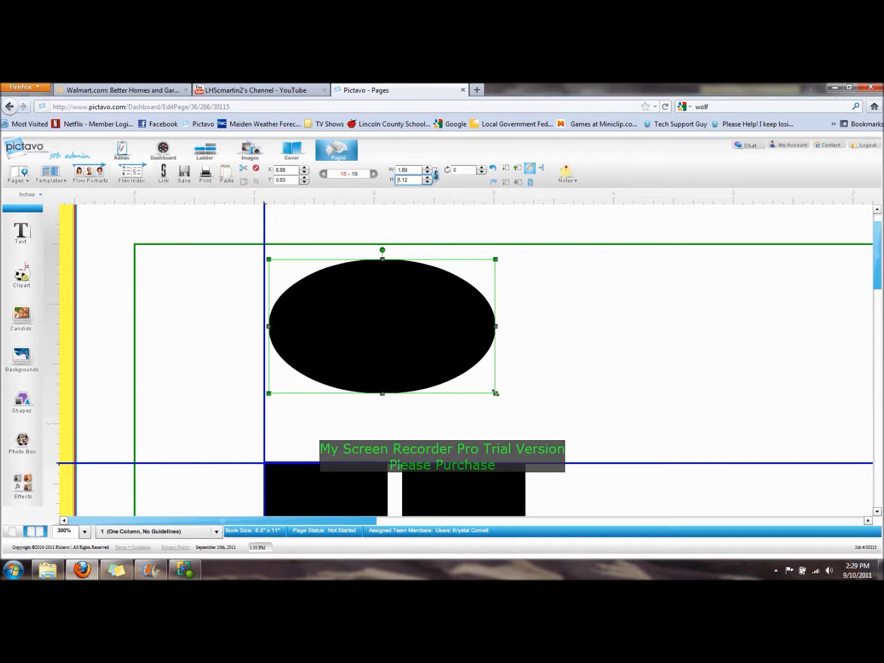
{"action": "left_click_drag", "start_coordinate": [495, 393], "coordinate": [507, 421]}
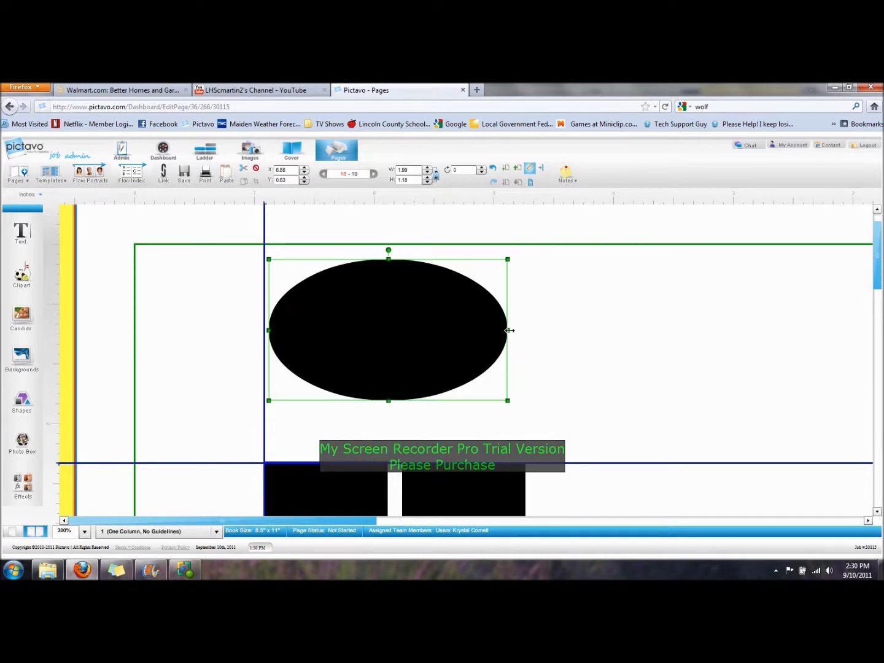
{"action": "left_click_drag", "start_coordinate": [510, 331], "coordinate": [462, 330]}
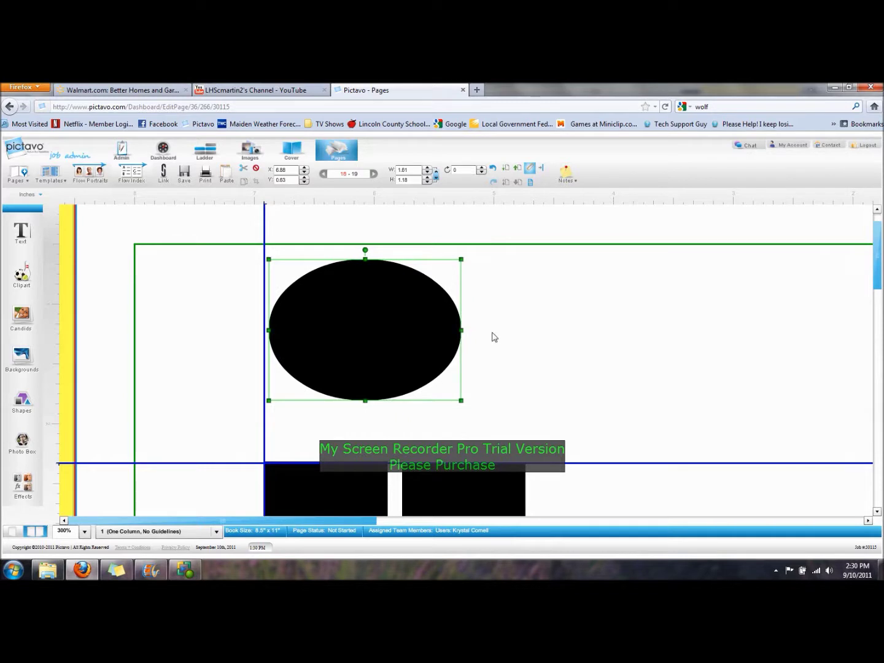
{"action": "left_click", "coordinate": [495, 337]}
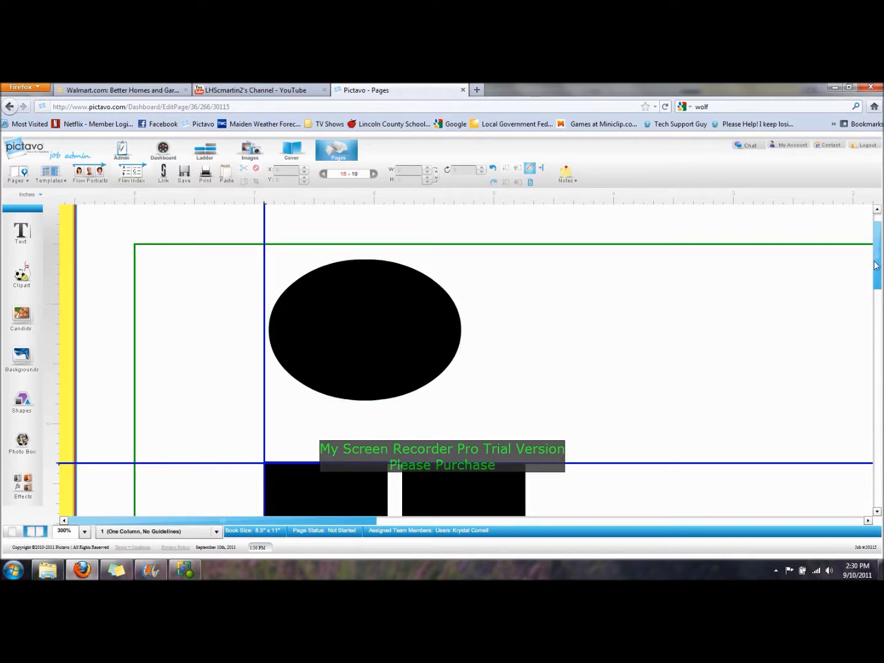
{"action": "left_click_drag", "start_coordinate": [877, 265], "coordinate": [874, 303]}
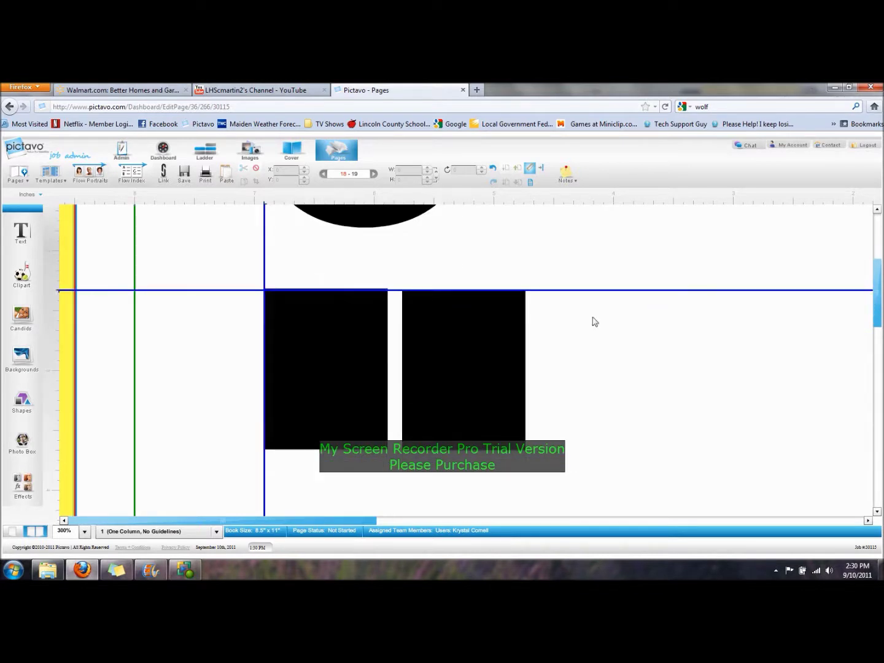
{"action": "left_click", "coordinate": [450, 333]}
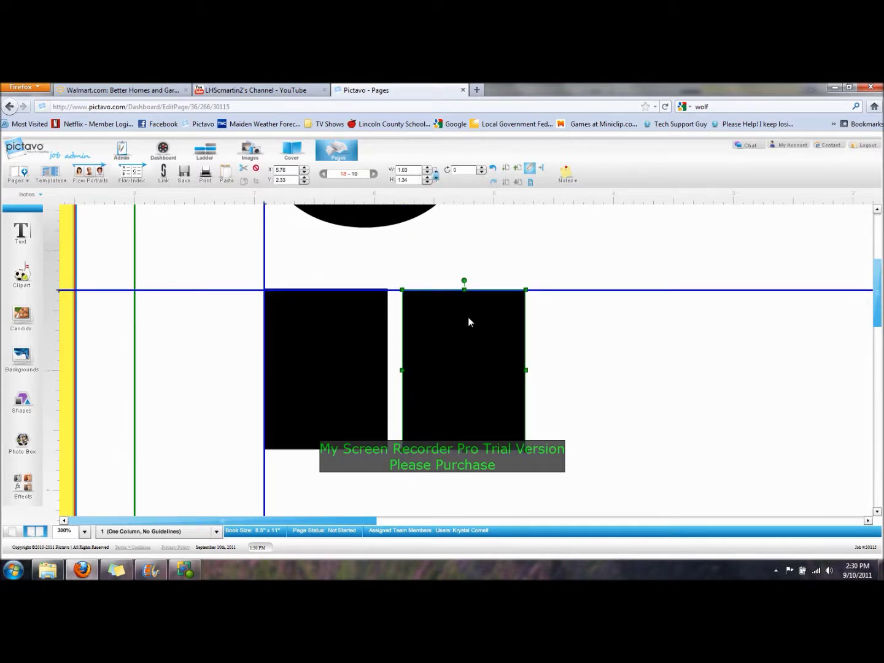
{"action": "left_click", "coordinate": [285, 170]}
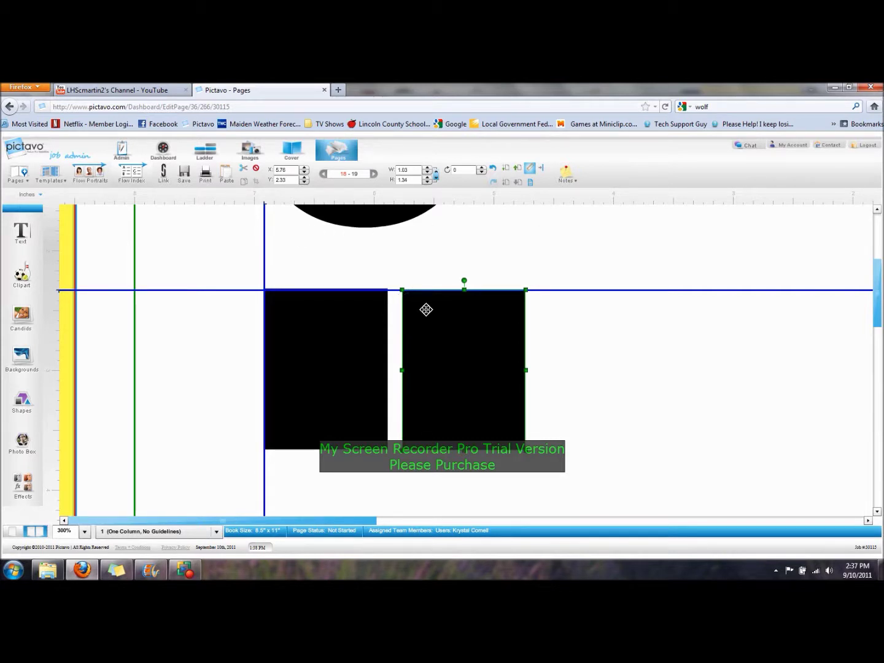
Set the left black rectangle's Y to 2.33 so its top matches the right rectangle.
{"action": "left_click", "coordinate": [360, 321]}
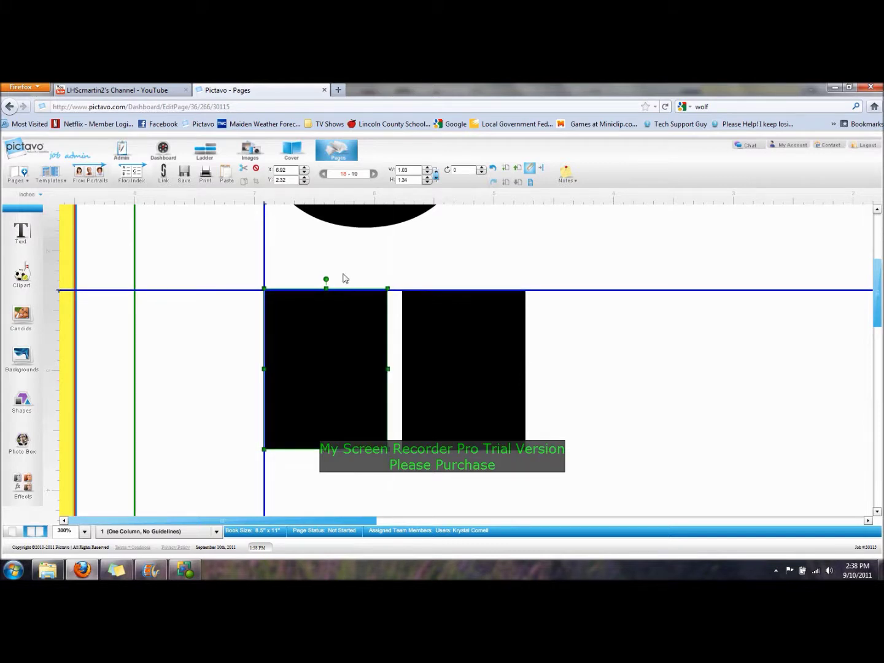
{"action": "left_click", "coordinate": [304, 182]}
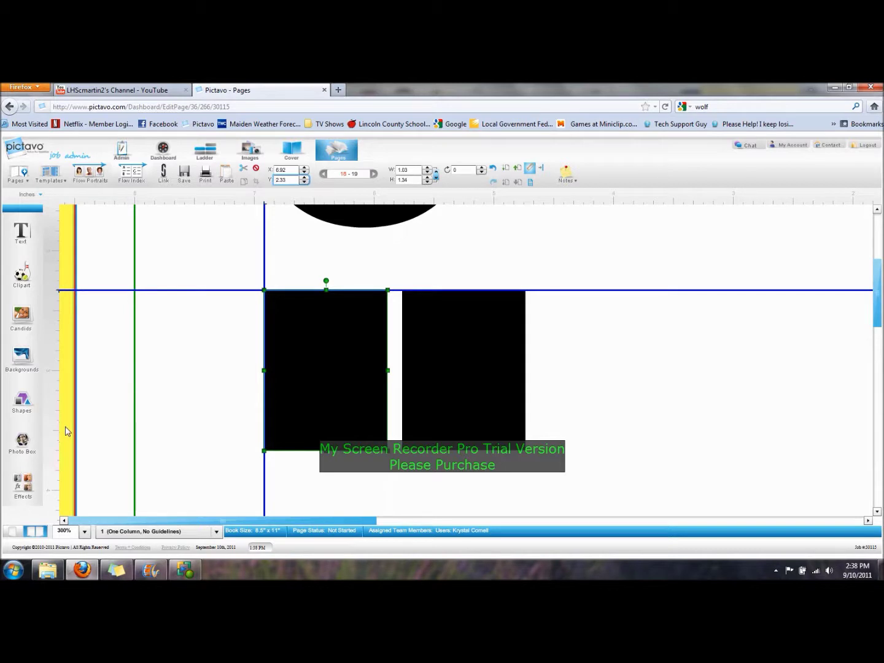
{"action": "left_click", "coordinate": [85, 533]}
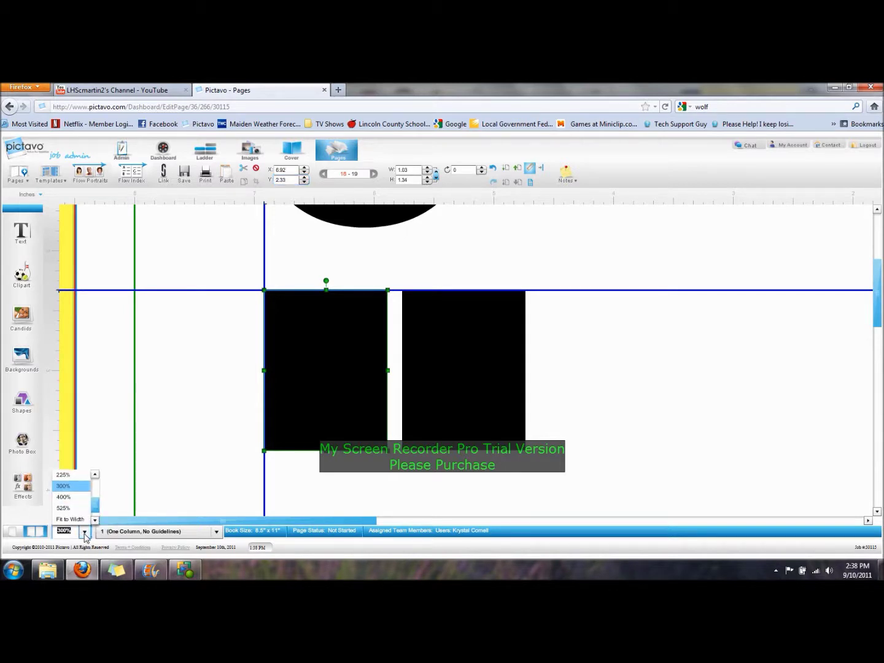
Zoom out to 75% to show the whole two-page spread, and deselect the rectangle.
{"action": "left_click_drag", "start_coordinate": [95, 509], "coordinate": [98, 480]}
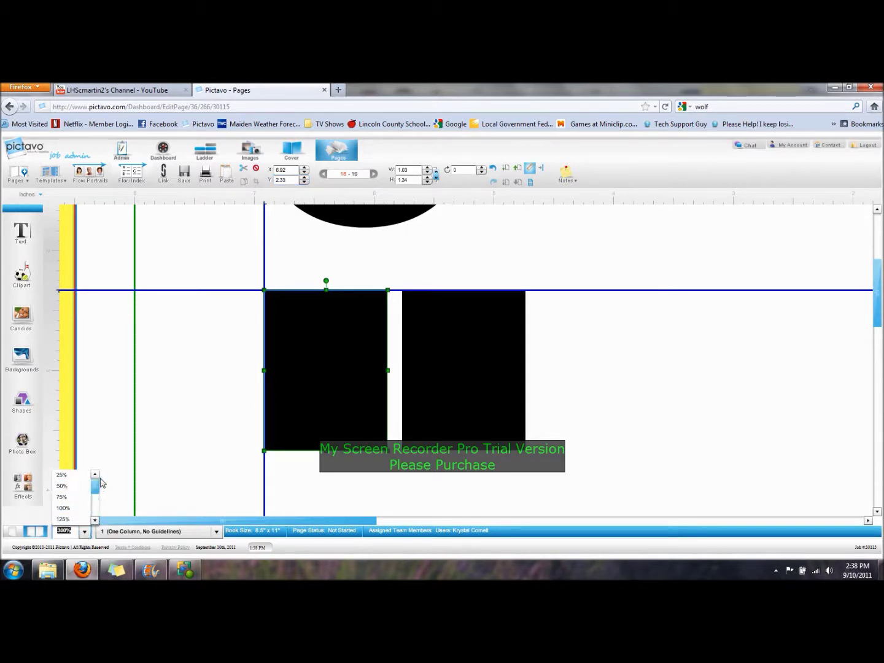
{"action": "left_click", "coordinate": [95, 475]}
{"action": "left_click", "coordinate": [63, 498]}
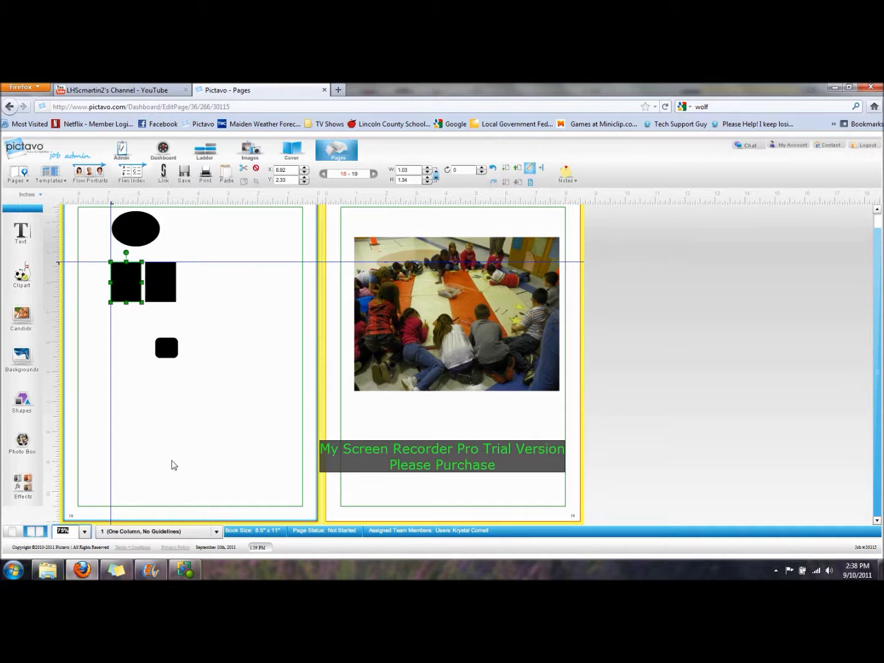
{"action": "left_click", "coordinate": [171, 465]}
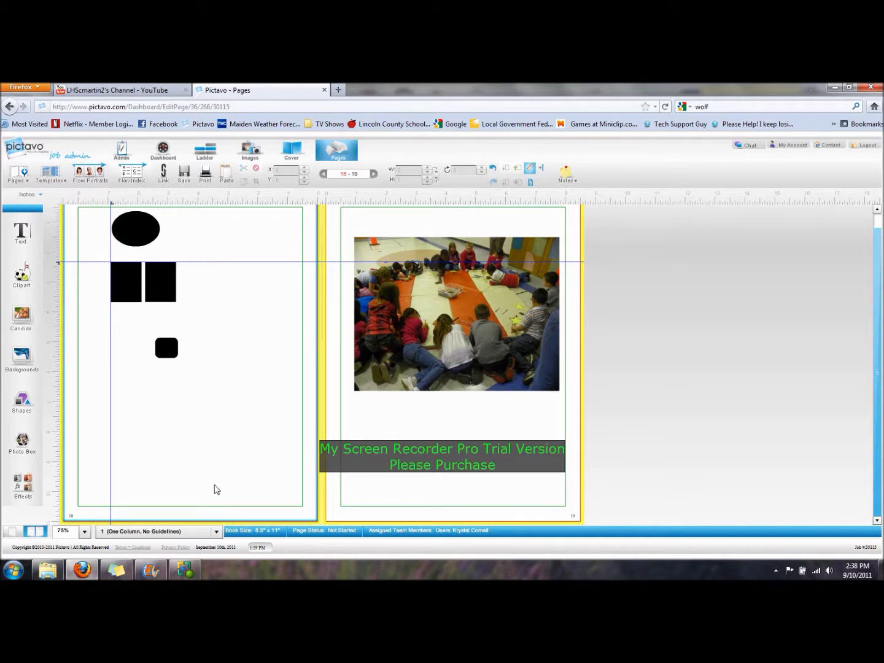
{"action": "left_click", "coordinate": [216, 533]}
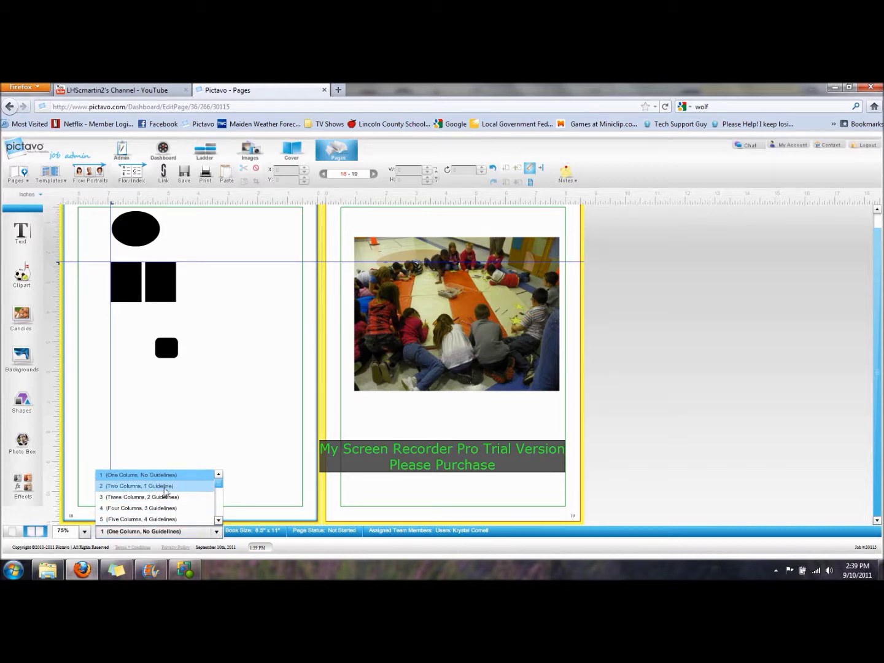
Try the two-, three- and four-column guide layouts in turn.
{"action": "left_click", "coordinate": [164, 487]}
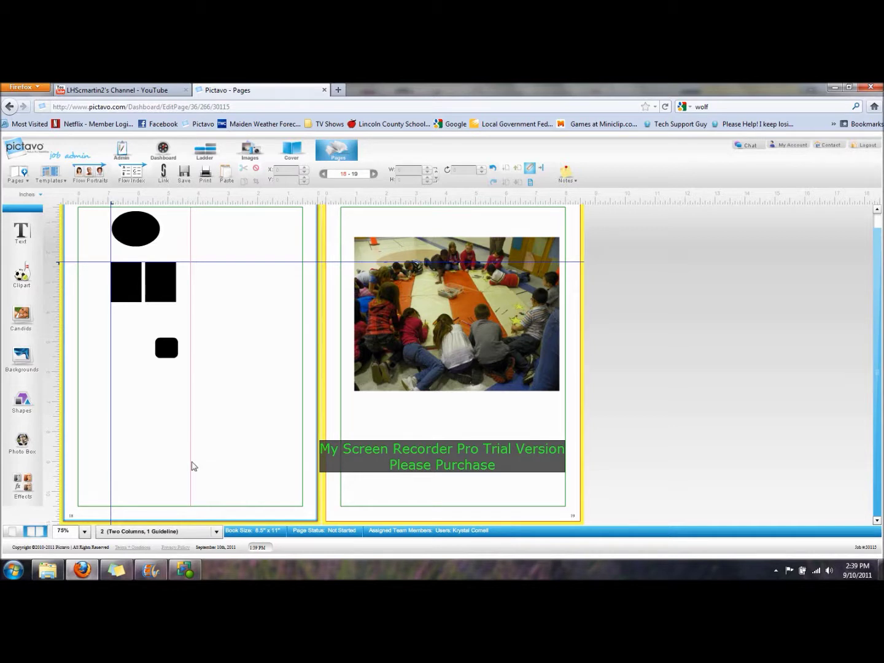
{"action": "left_click", "coordinate": [219, 532]}
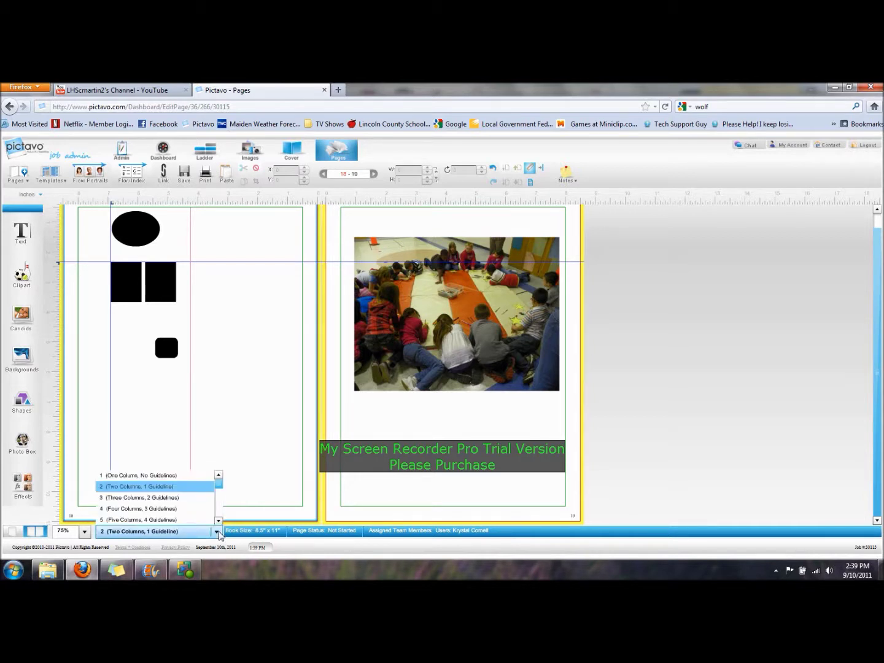
{"action": "left_click", "coordinate": [171, 499]}
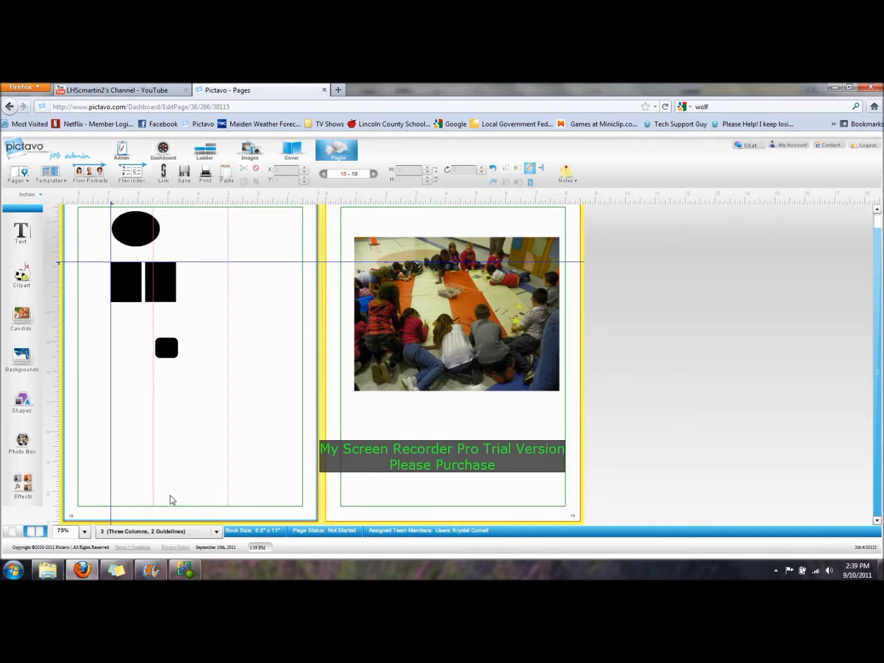
{"action": "left_click", "coordinate": [216, 532]}
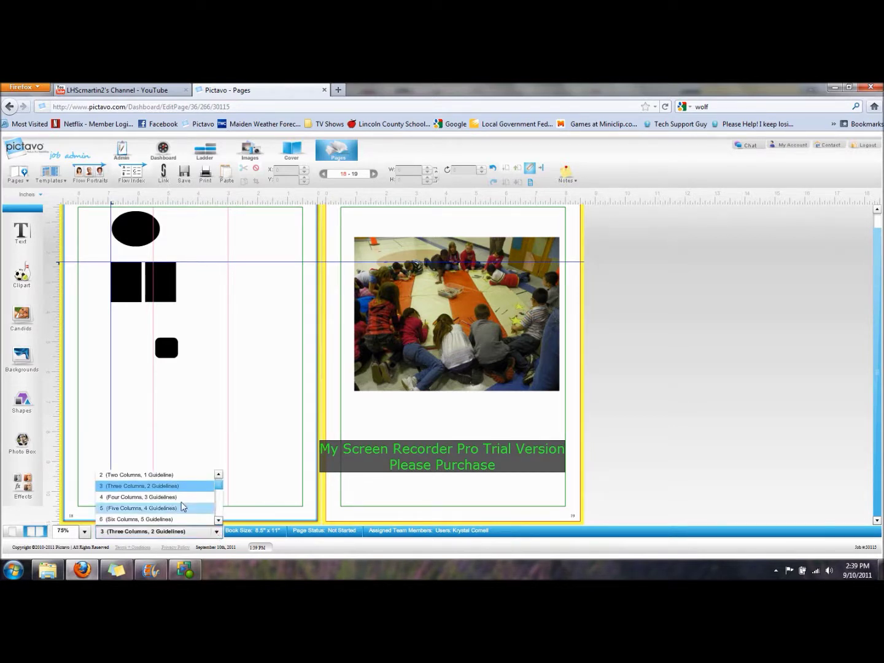
{"action": "left_click", "coordinate": [162, 498]}
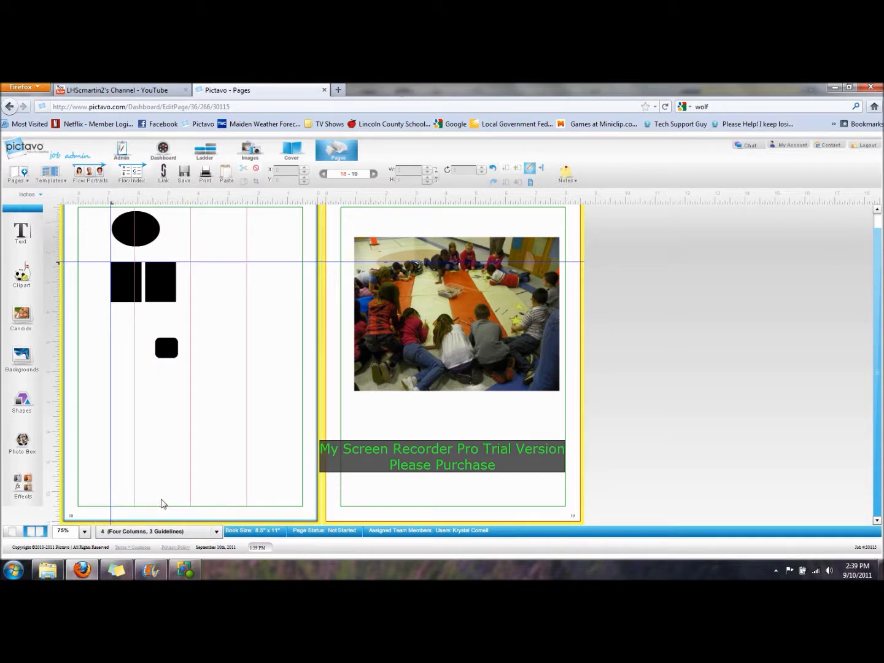
Switch the page to twenty columns with 19 guidelines.
{"action": "left_click", "coordinate": [216, 534]}
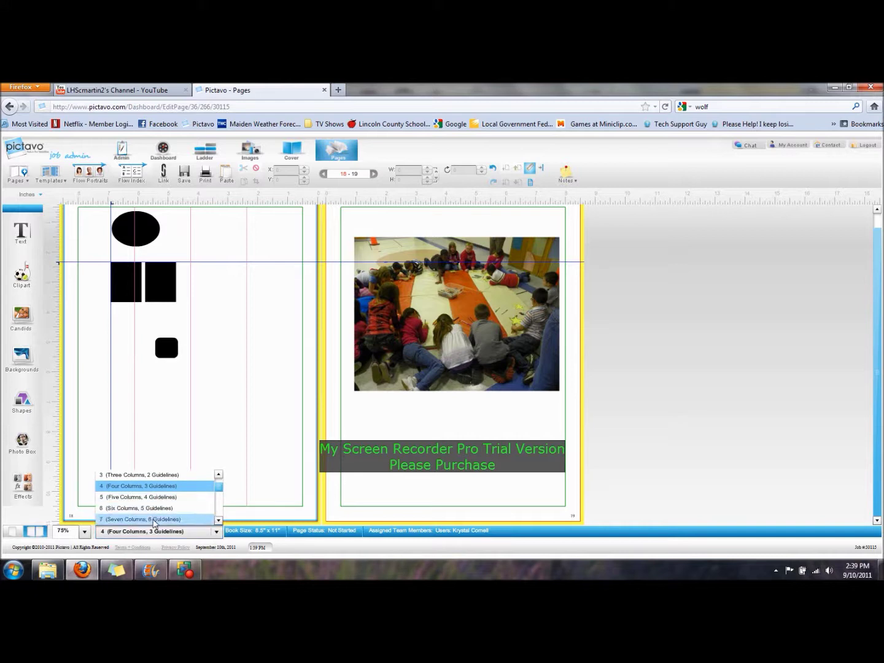
{"action": "left_click", "coordinate": [218, 520]}
{"action": "left_click", "coordinate": [218, 519]}
{"action": "left_click", "coordinate": [218, 520]}
{"action": "left_click", "coordinate": [218, 520]}
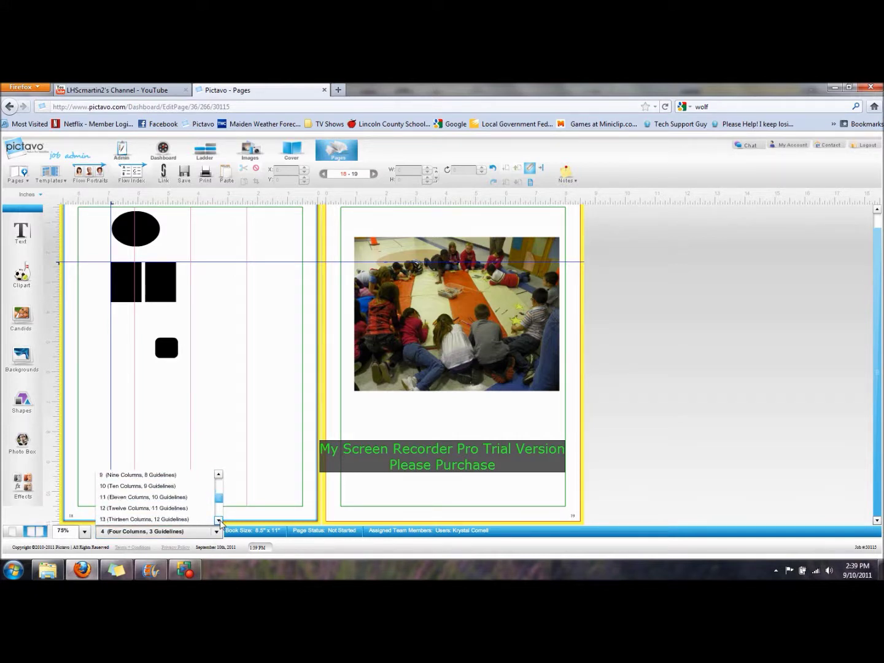
{"action": "left_click", "coordinate": [218, 520]}
{"action": "left_click", "coordinate": [218, 520]}
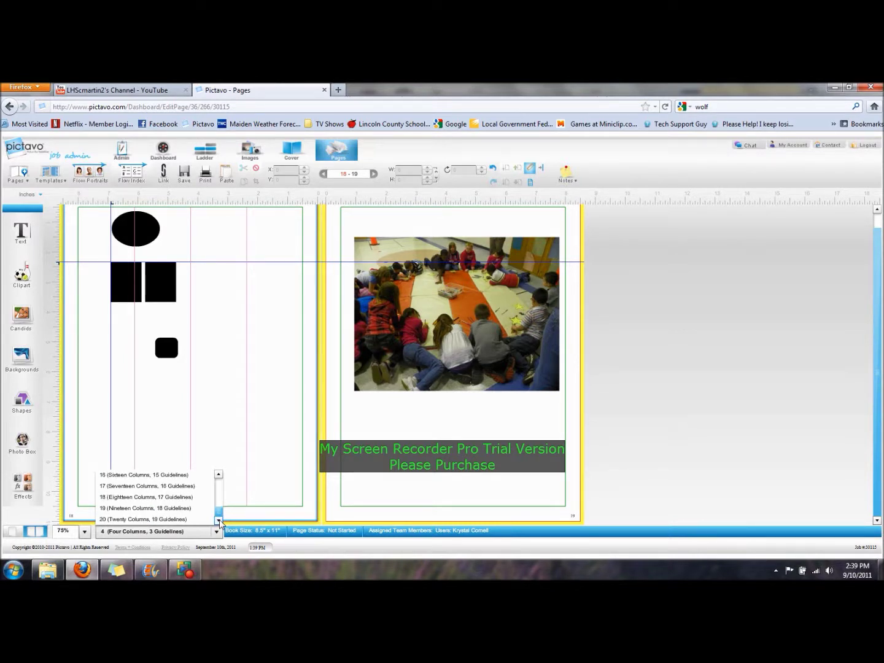
{"action": "left_click", "coordinate": [178, 519]}
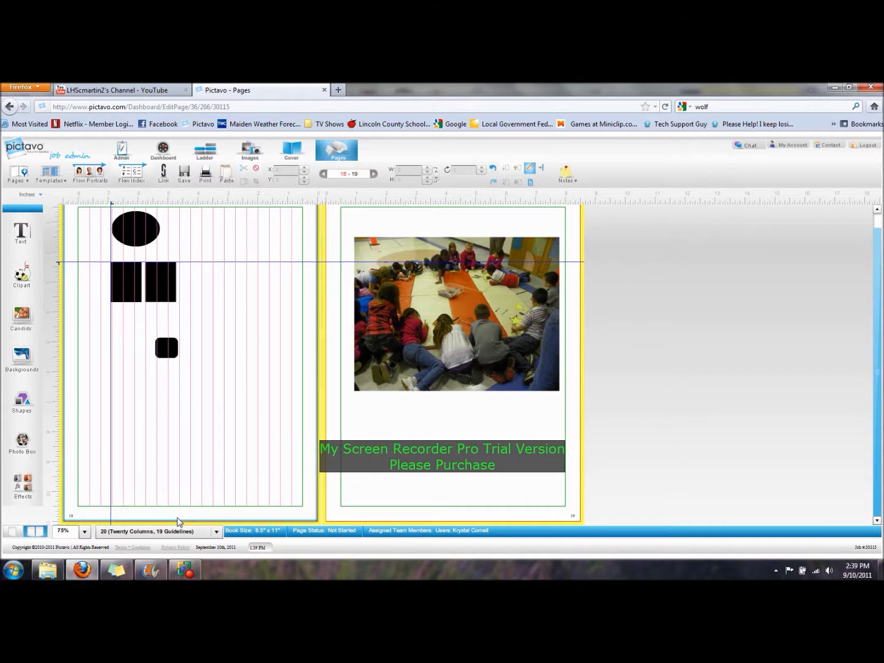
Change the column guides to ten columns.
{"action": "left_click", "coordinate": [216, 531]}
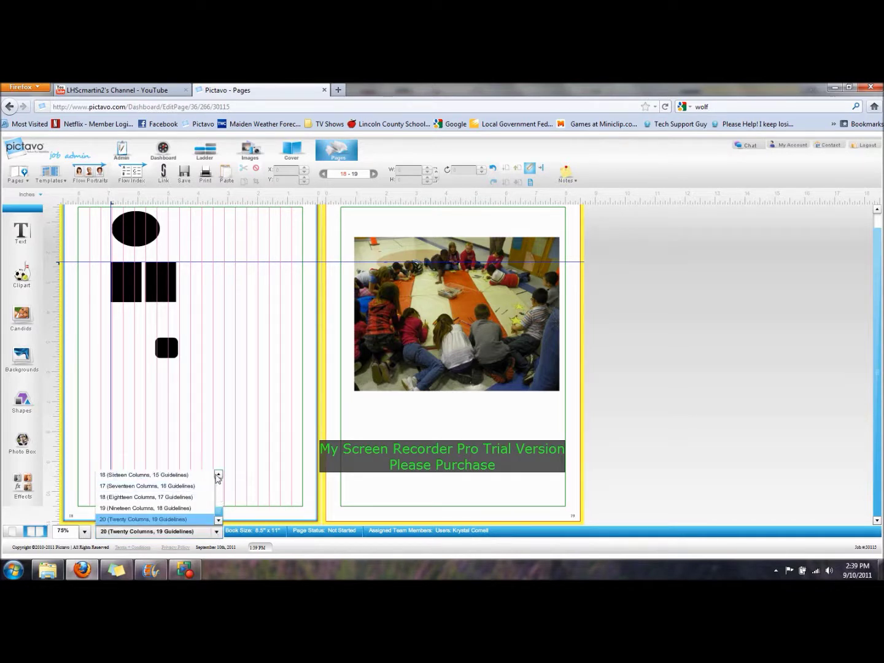
{"action": "left_click", "coordinate": [218, 475]}
{"action": "left_click", "coordinate": [218, 474]}
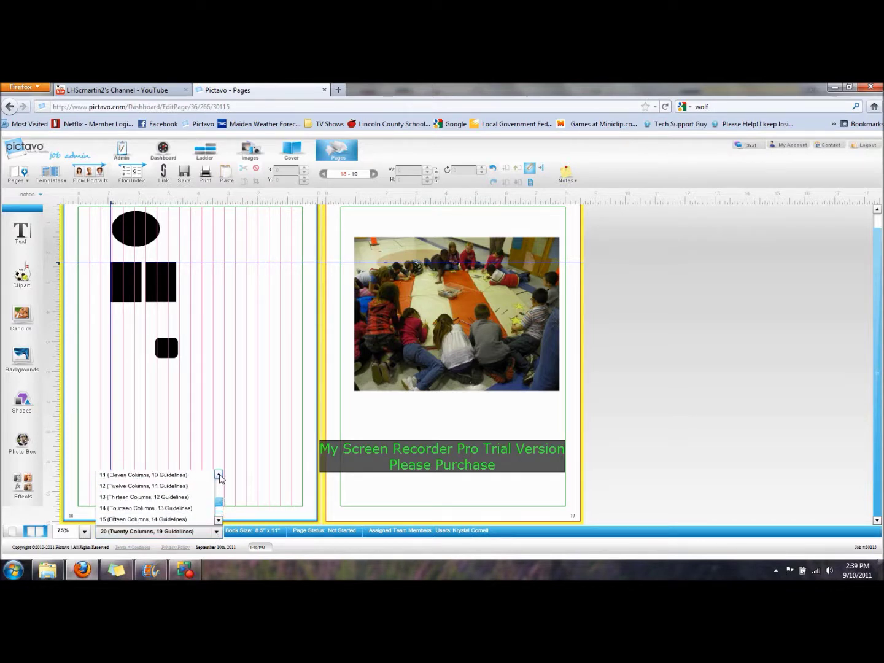
{"action": "left_click", "coordinate": [218, 475]}
{"action": "left_click", "coordinate": [217, 474]}
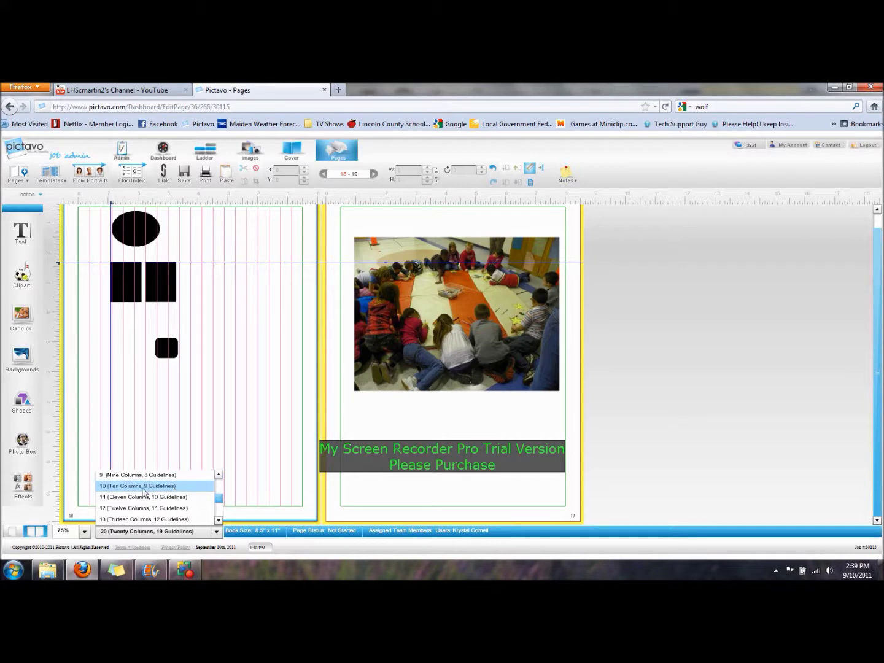
{"action": "left_click", "coordinate": [144, 488]}
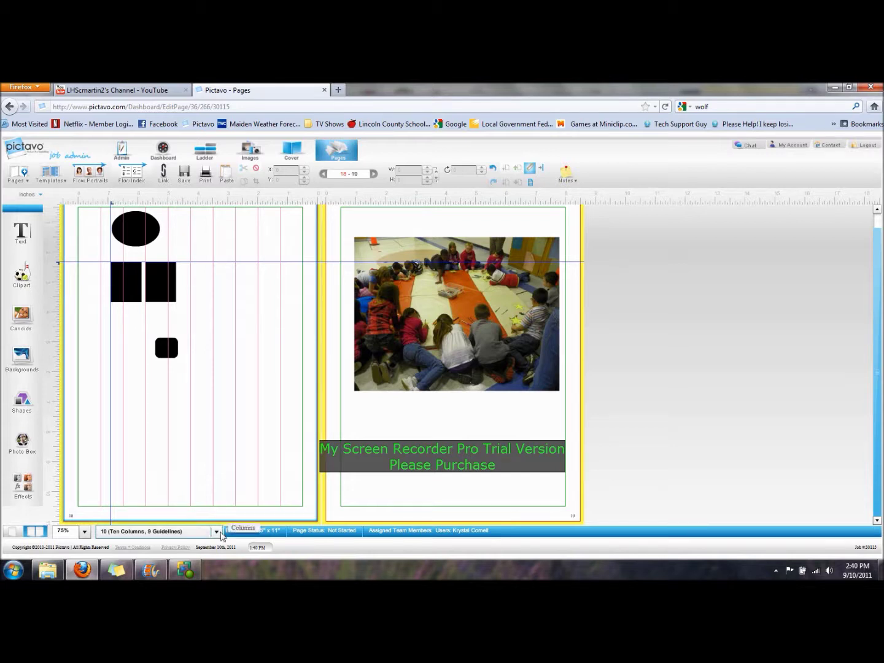
Settle on two columns with a single guideline.
{"action": "left_click", "coordinate": [216, 532]}
{"action": "scroll", "coordinate": [218, 477], "scroll_direction": "up", "scroll_amount": 7}
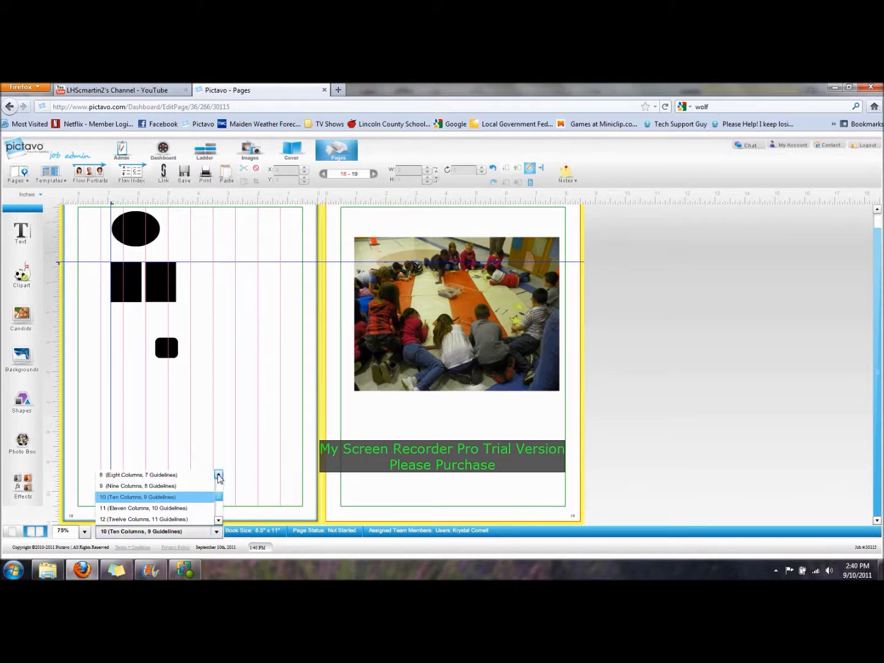
{"action": "left_click", "coordinate": [218, 475]}
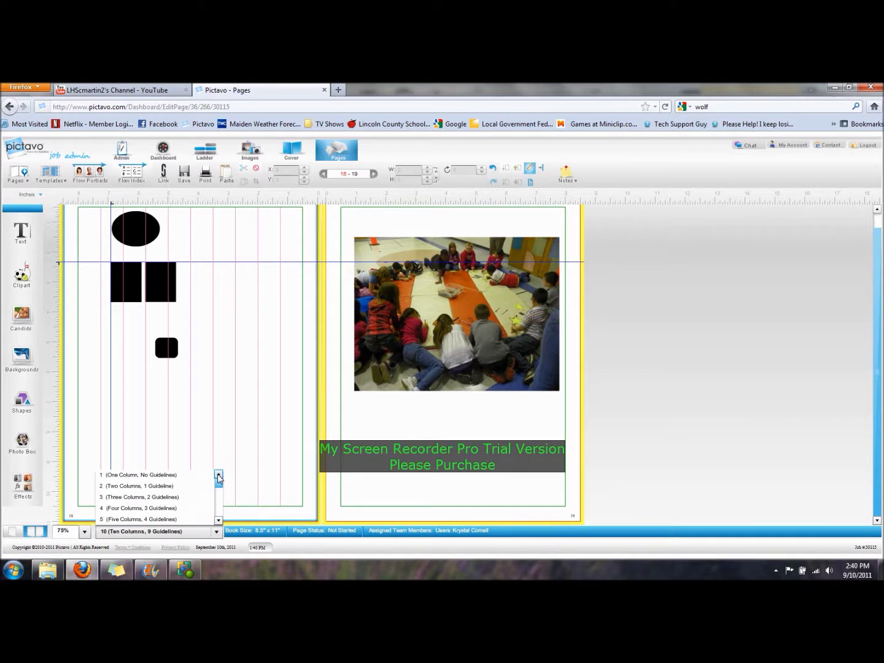
{"action": "left_click", "coordinate": [160, 489]}
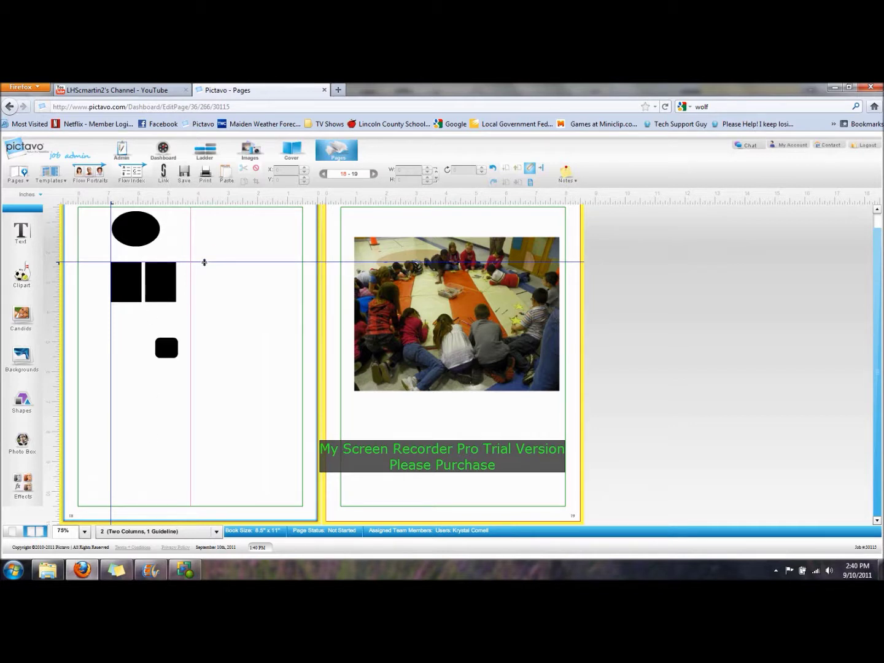
Drag the horizontal guide down to sit just below the small rounded square.
{"action": "left_click_drag", "start_coordinate": [205, 262], "coordinate": [202, 357]}
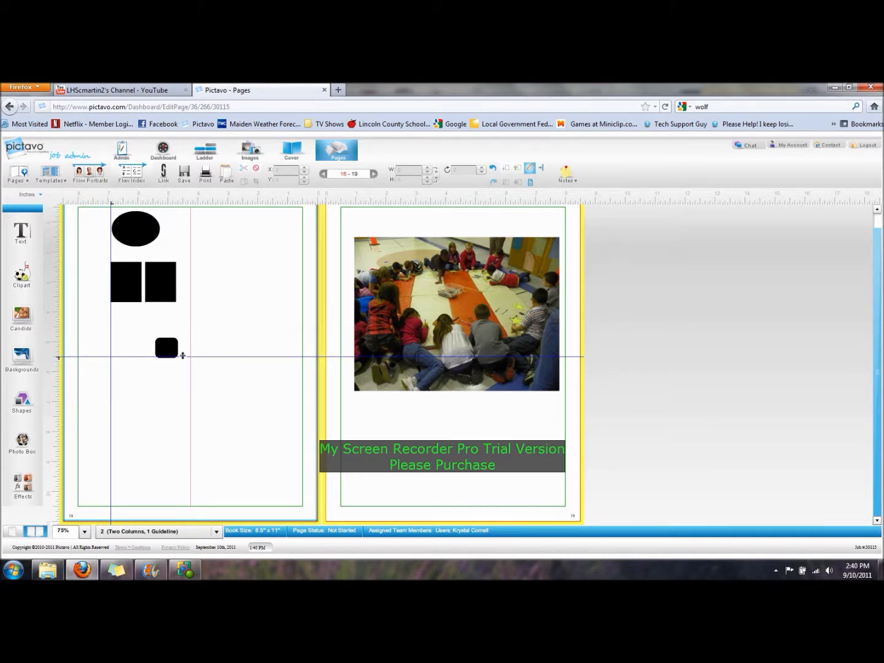
{"action": "left_click", "coordinate": [306, 174]}
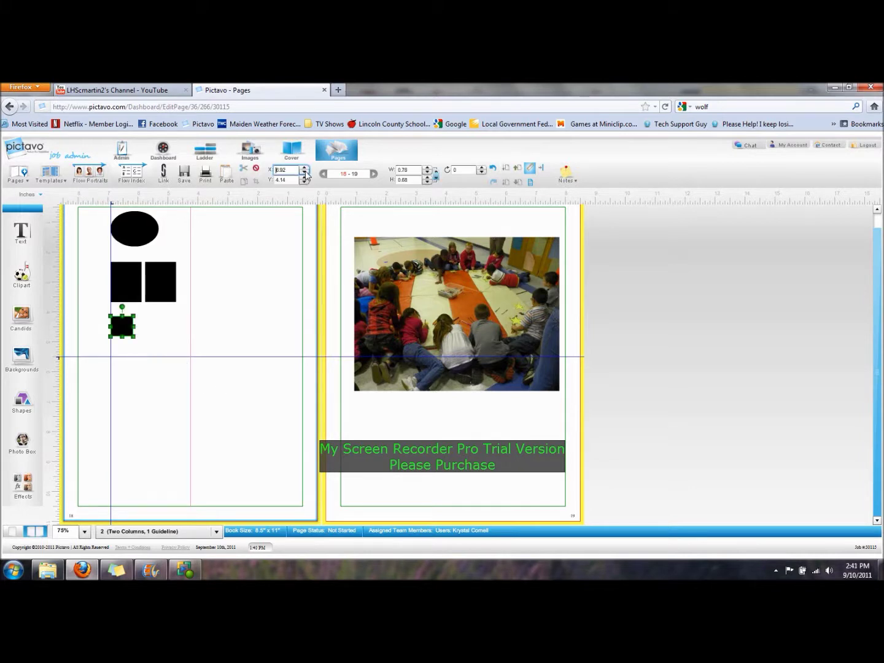
Deselect the shapes now aligned along the vertical guide.
{"action": "left_click", "coordinate": [242, 274]}
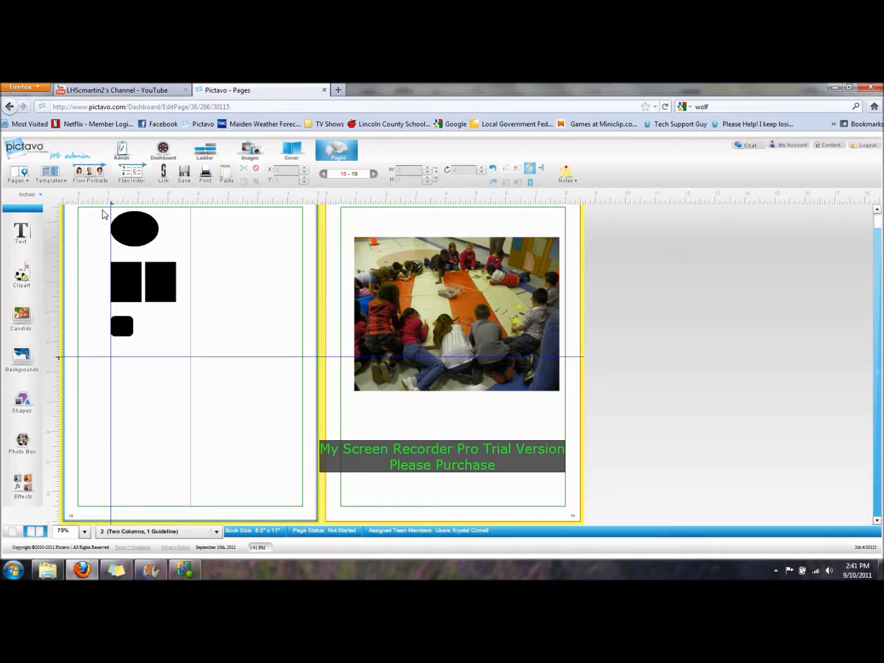
Select the ellipse, both rectangles and the rounded square, and nudge them slightly left.
{"action": "left_click_drag", "start_coordinate": [103, 210], "coordinate": [197, 358]}
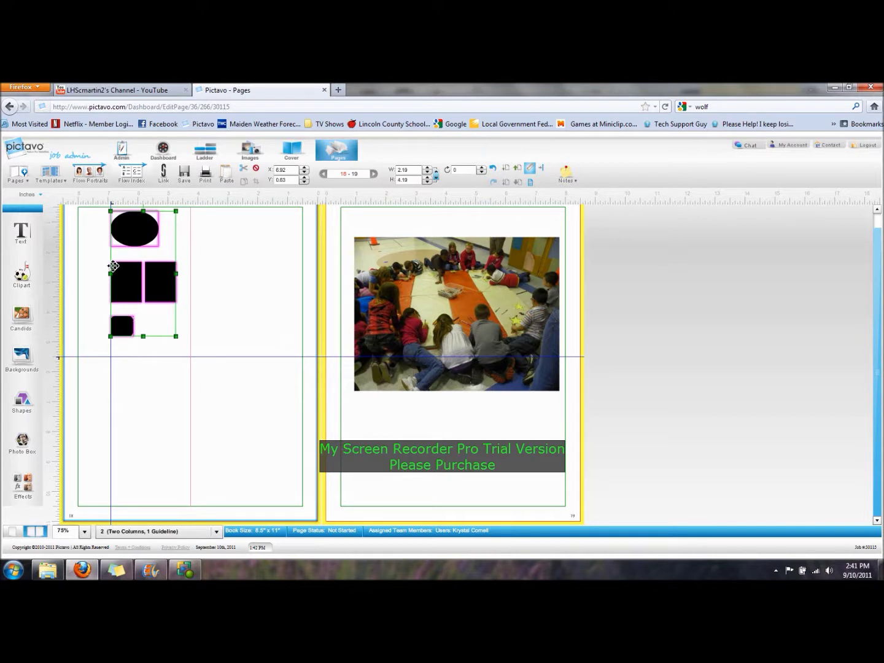
{"action": "left_click_drag", "start_coordinate": [123, 276], "coordinate": [113, 276]}
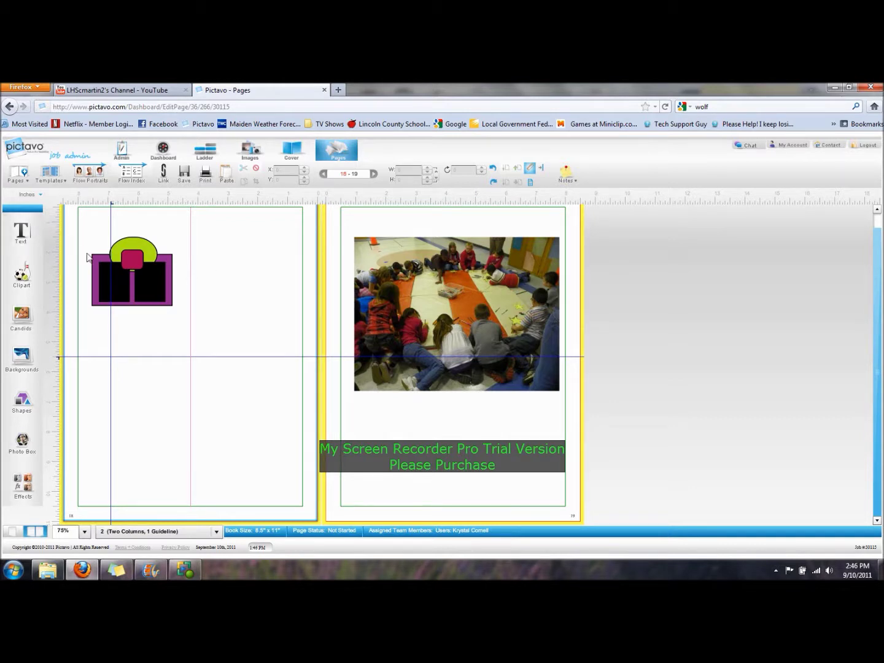
Move both black rectangles out of the purple frame to the top right of page 18.
{"action": "left_click_drag", "start_coordinate": [86, 264], "coordinate": [214, 313]}
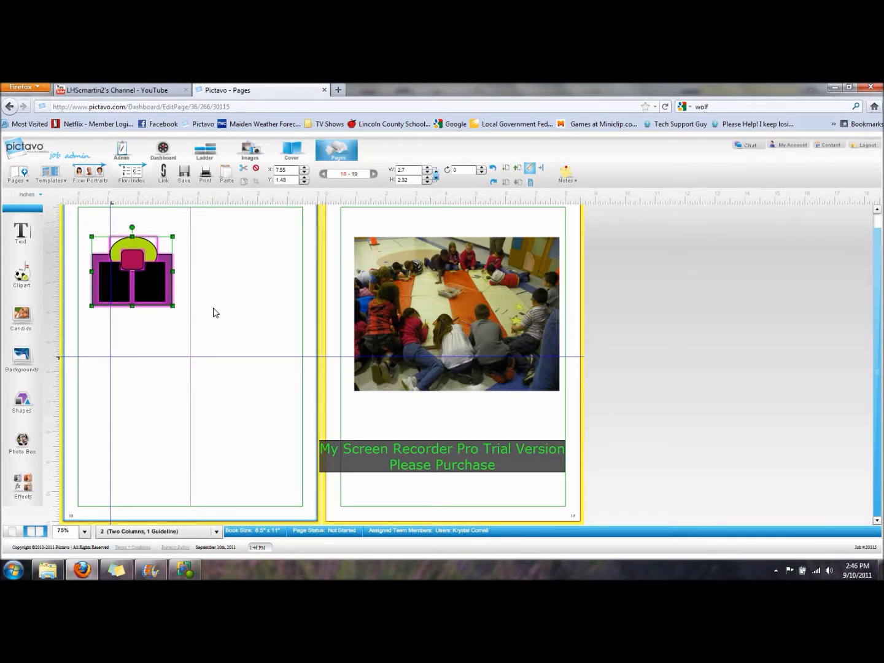
{"action": "left_click", "coordinate": [214, 314]}
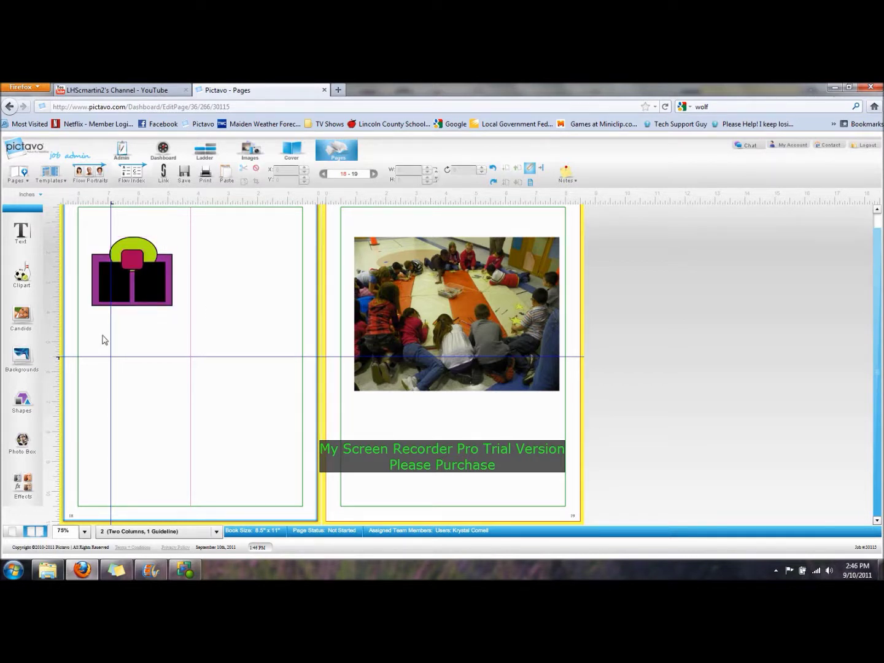
{"action": "left_click", "coordinate": [120, 280]}
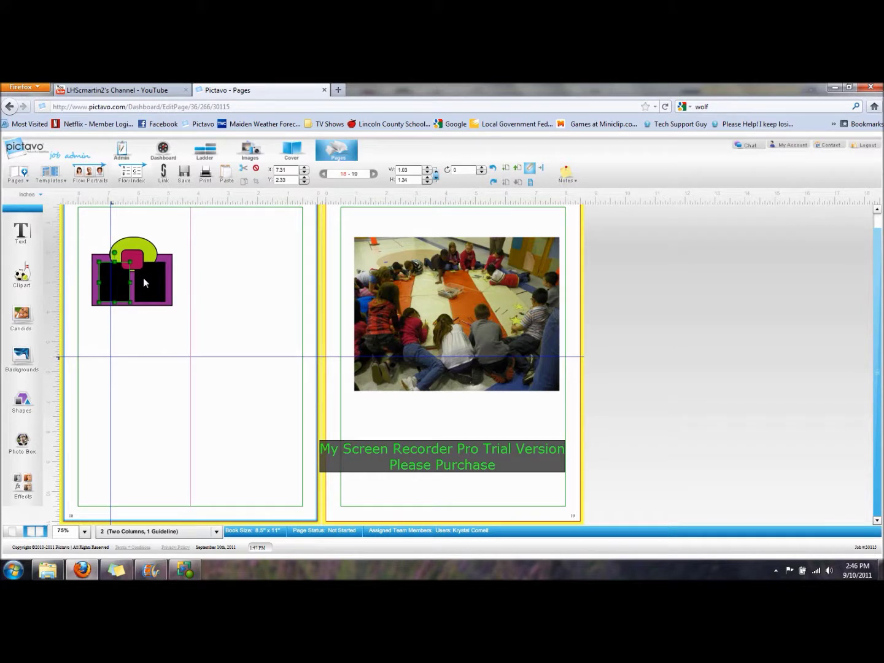
{"action": "left_click", "coordinate": [143, 277], "text": "shift"}
{"action": "left_click_drag", "start_coordinate": [151, 283], "coordinate": [280, 236]}
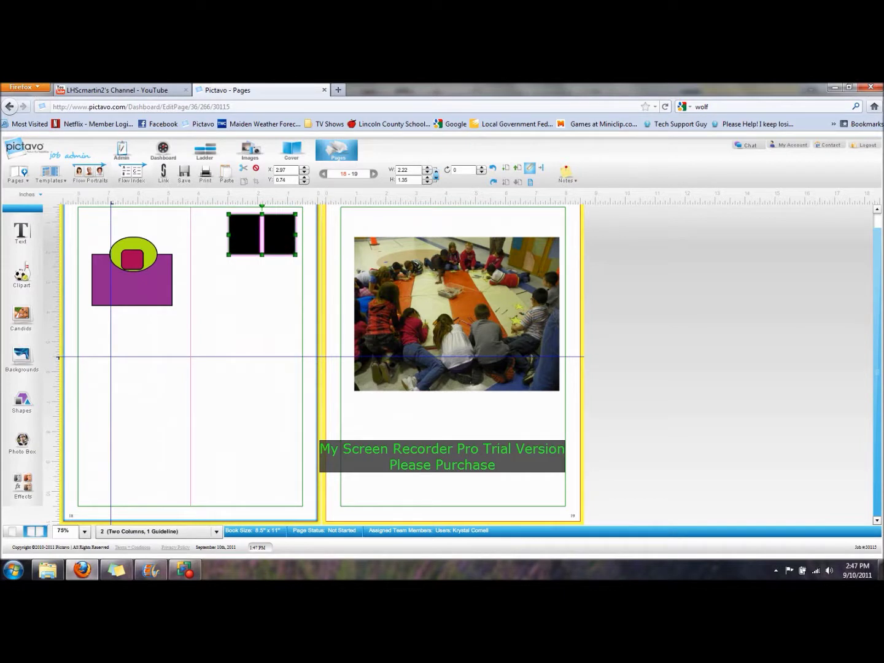
{"action": "left_click", "coordinate": [250, 302]}
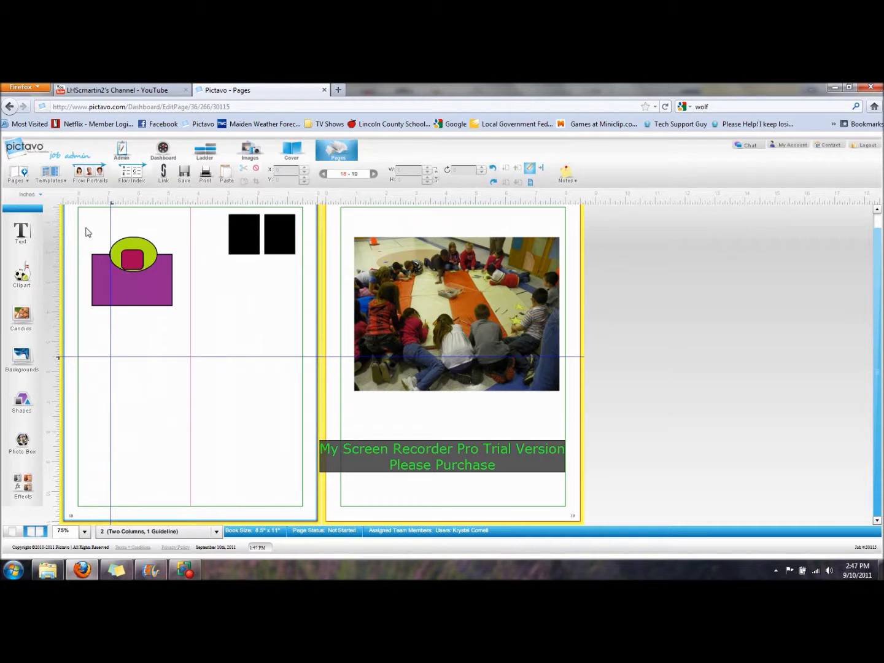
Move the purple, green and red graphic into the right column and copy it.
{"action": "left_click_drag", "start_coordinate": [86, 232], "coordinate": [187, 340]}
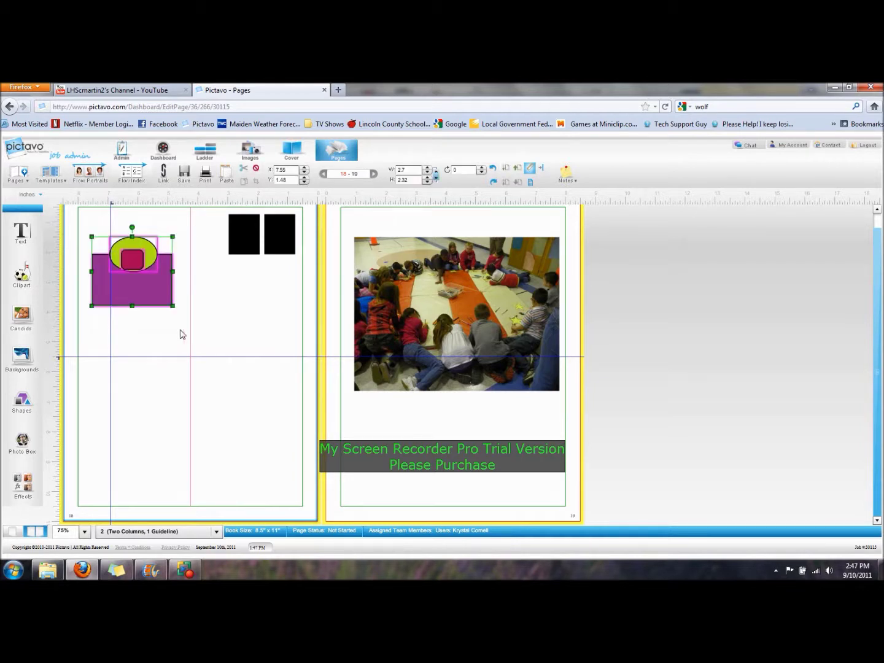
{"action": "left_click_drag", "start_coordinate": [148, 299], "coordinate": [263, 340]}
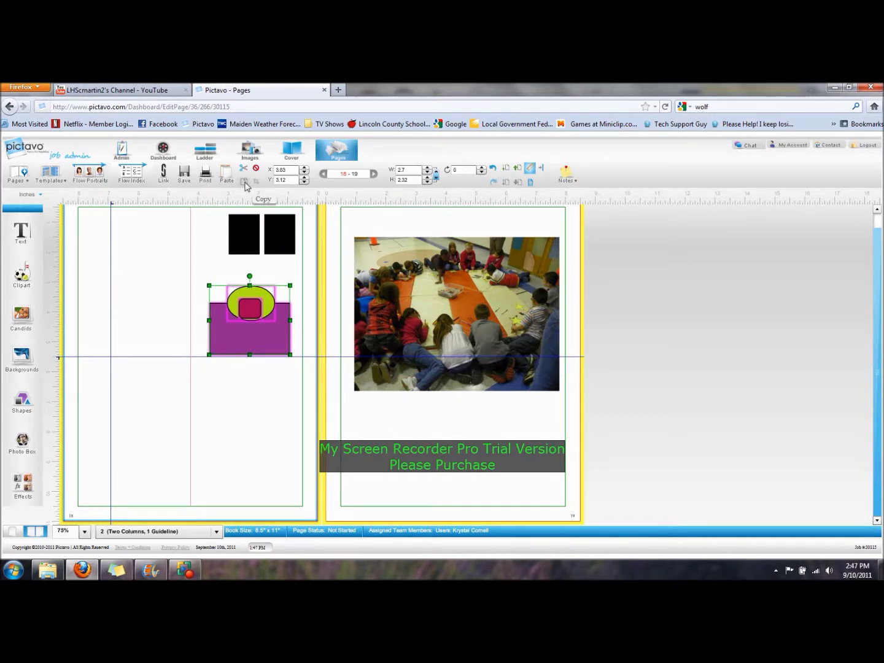
{"action": "right_click", "coordinate": [222, 342]}
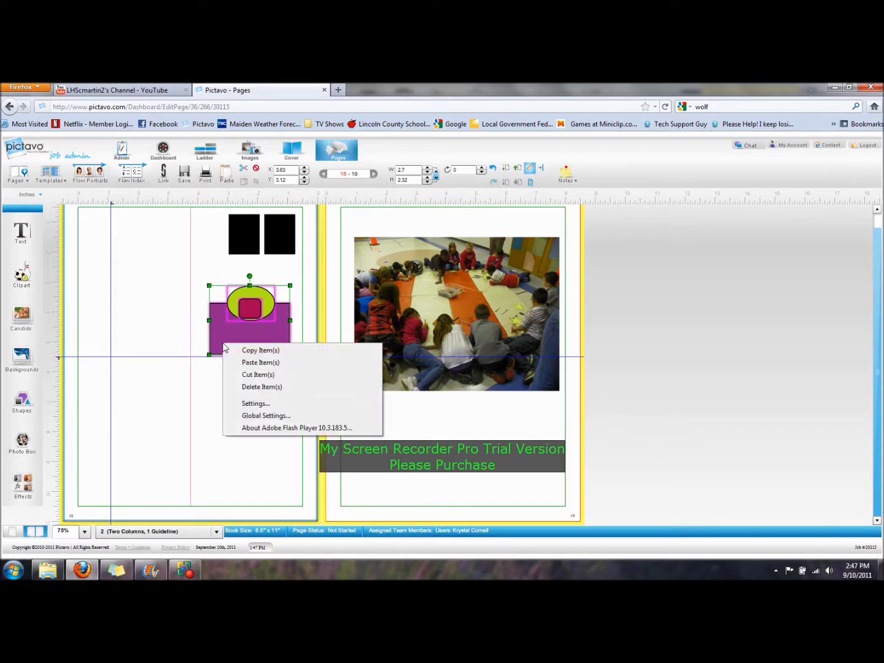
{"action": "left_click", "coordinate": [244, 355]}
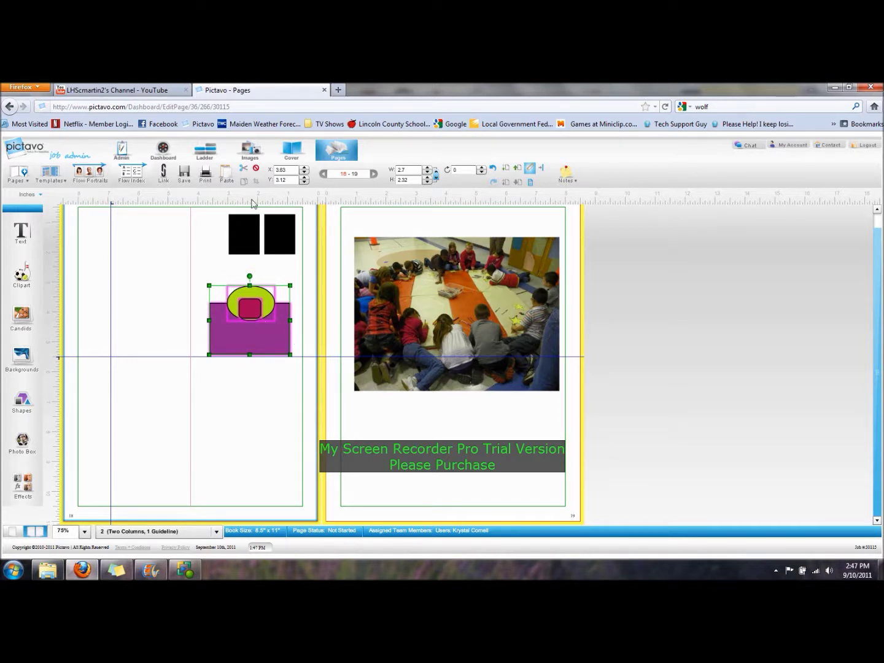
Paste two copies of the graphic, one at the top left of the page.
{"action": "left_click", "coordinate": [226, 174]}
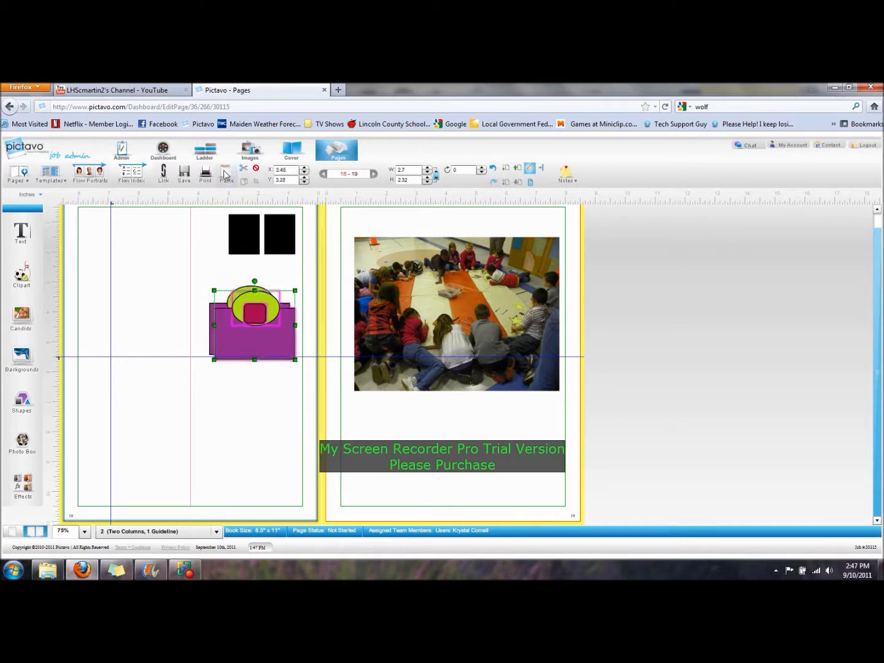
{"action": "right_click", "coordinate": [95, 237]}
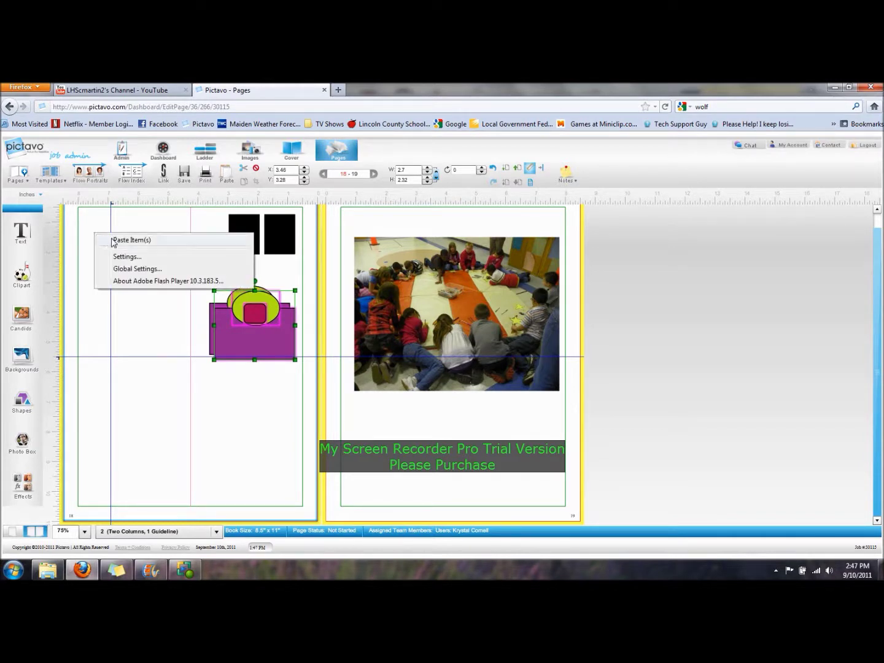
{"action": "left_click", "coordinate": [114, 240]}
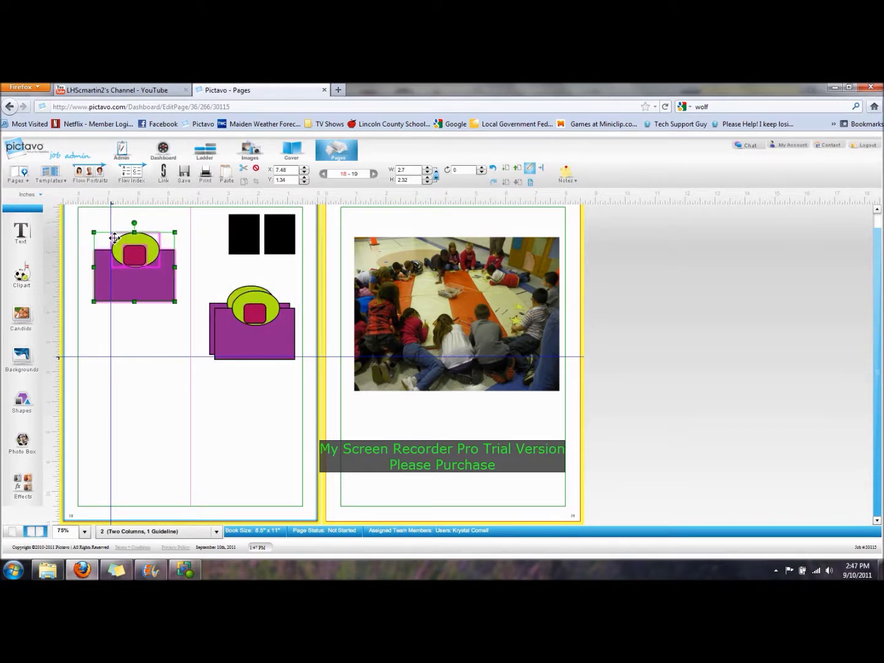